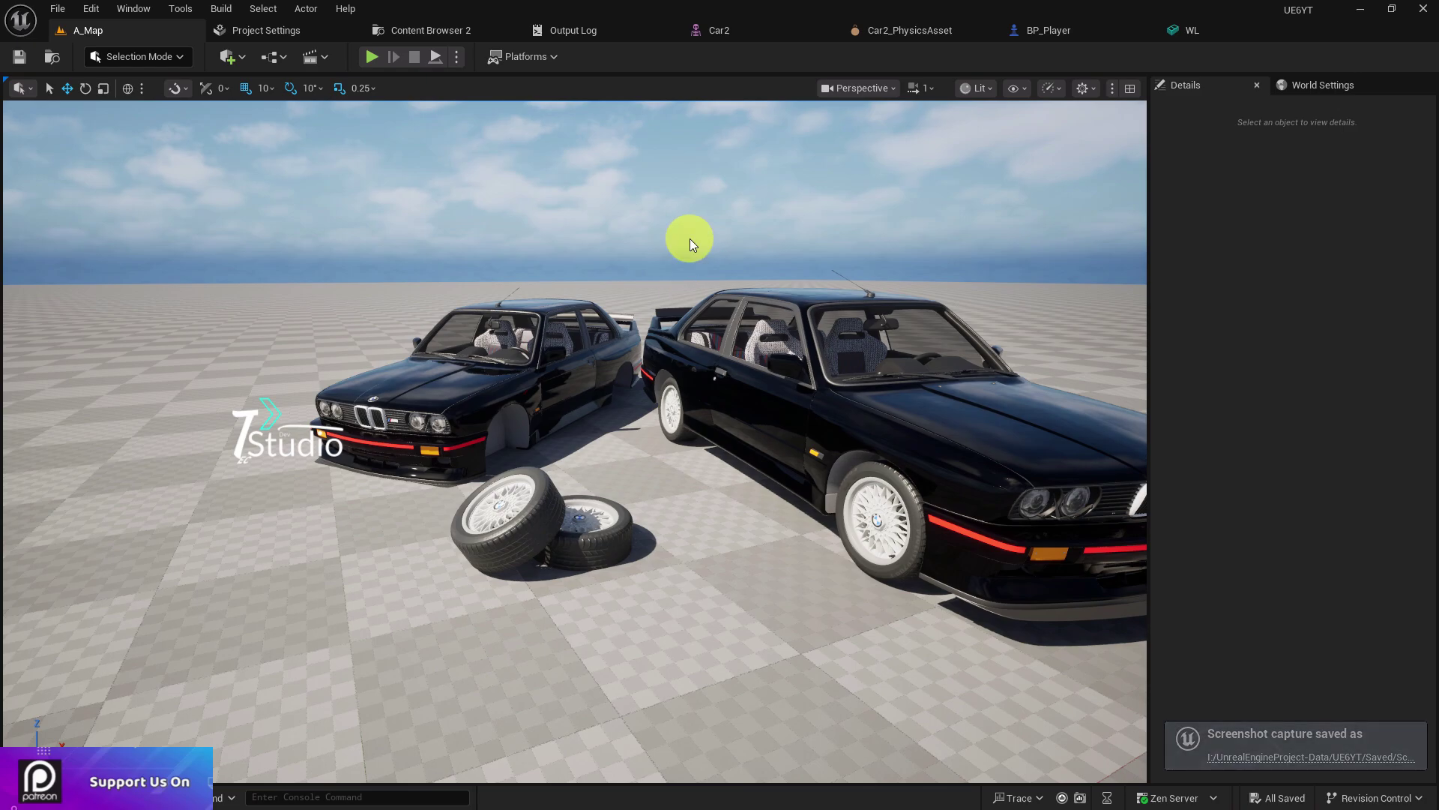
Open the loose wheel's WL static mesh from the level and remove its collision.
{"action": "left_click", "coordinate": [753, 374]}
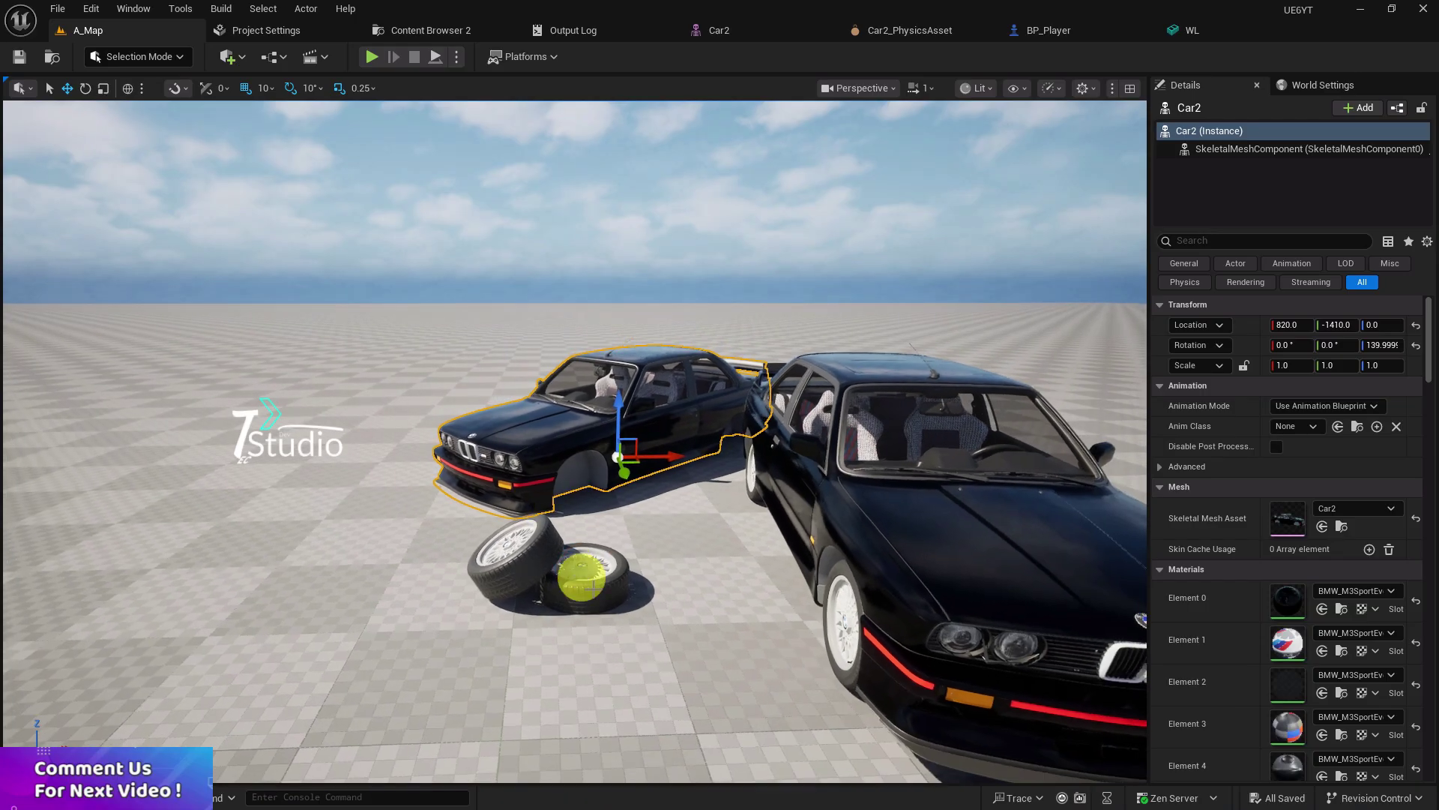
{"action": "left_click", "coordinate": [581, 577]}
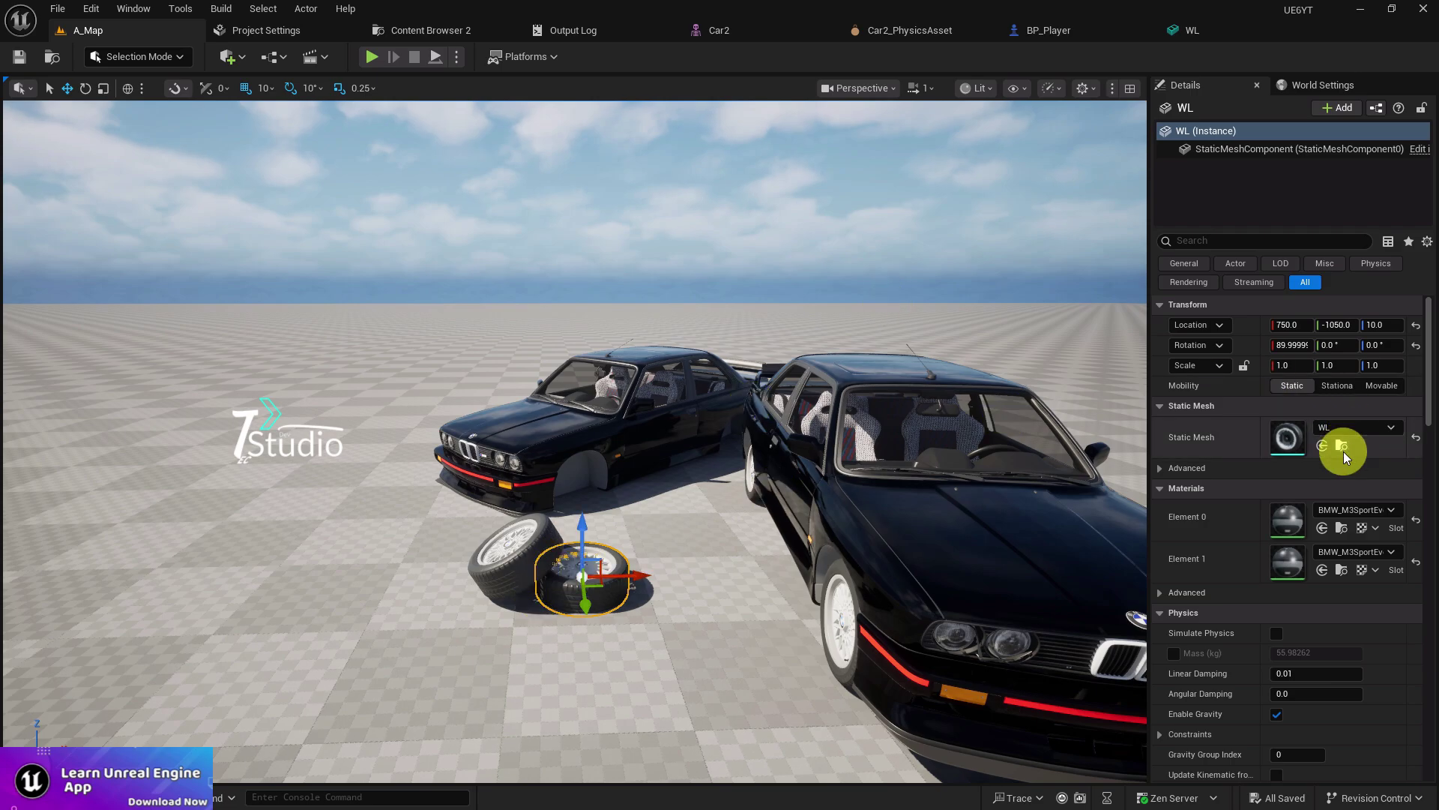
{"action": "double_click", "coordinate": [1287, 437]}
{"action": "left_click_drag", "start_coordinate": [470, 333], "coordinate": [449, 330]}
{"action": "mouse_move", "coordinate": [608, 366]}
{"action": "left_mouse_down"}
{"action": "mouse_move", "coordinate": [607, 247]}
{"action": "mouse_move", "coordinate": [607, 366]}
{"action": "left_mouse_up"}
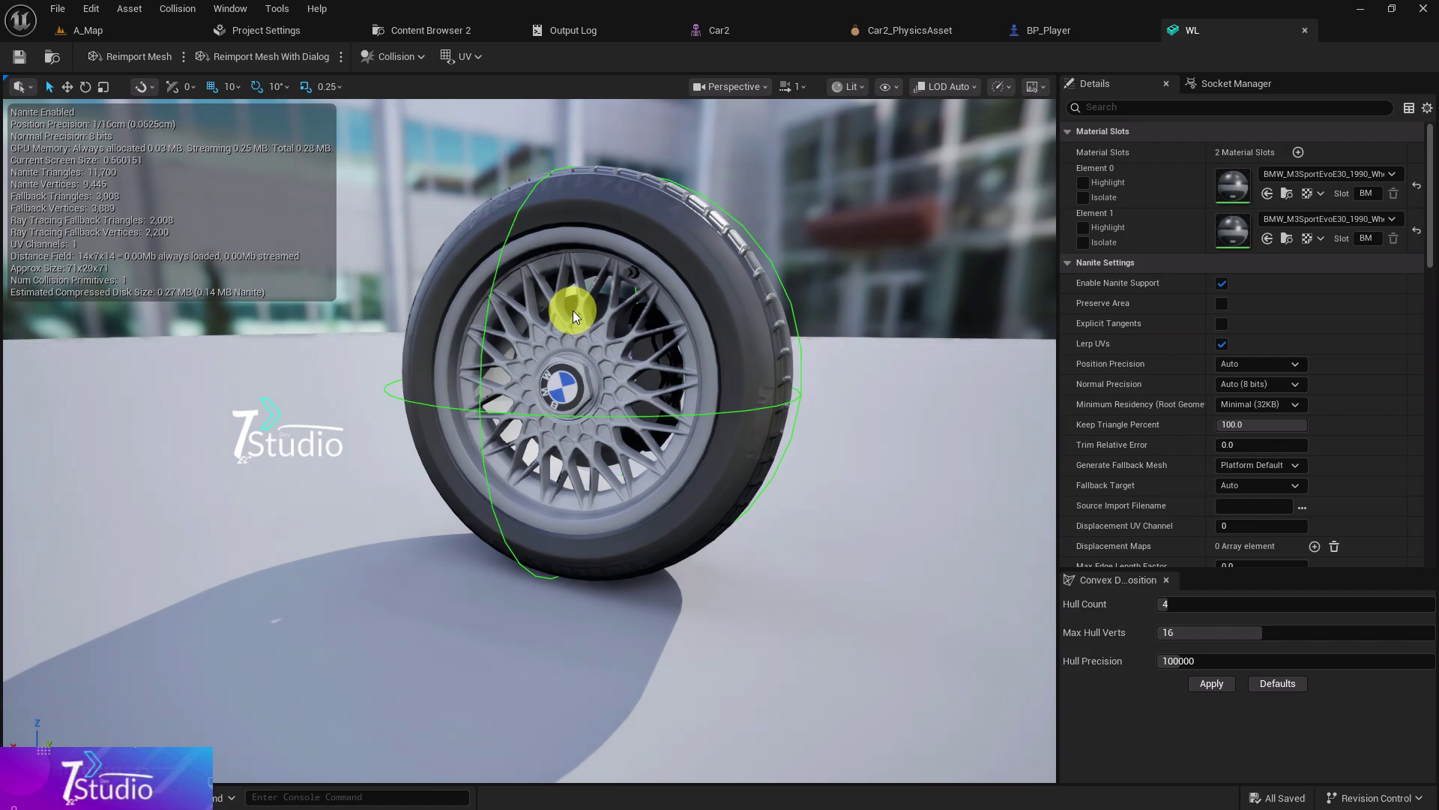
{"action": "left_click", "coordinate": [393, 57]}
{"action": "left_click", "coordinate": [413, 257]}
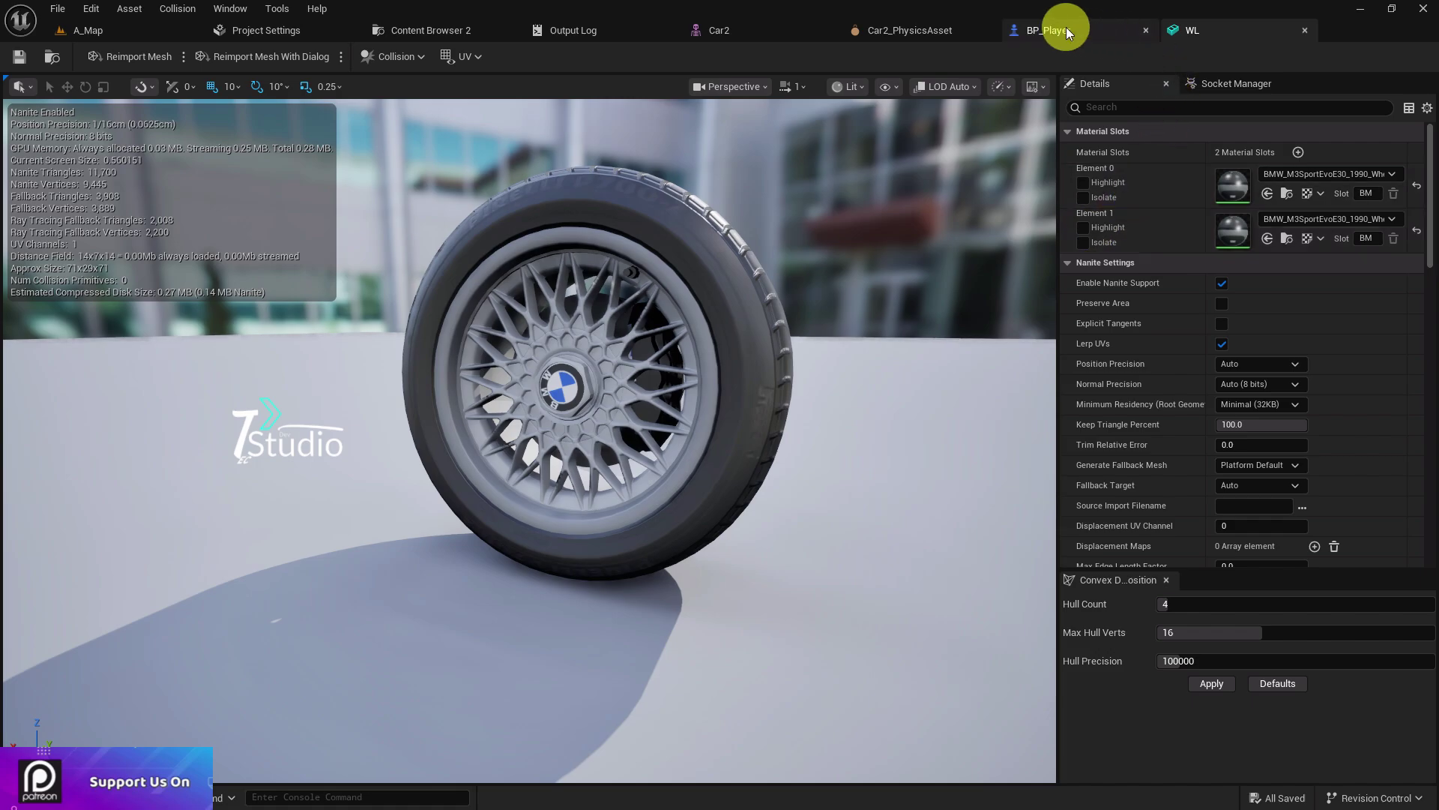
Examine the Car2 skeletal mesh body and check the FL, FR, RL and RR wheel bones in its skeleton.
{"action": "left_click", "coordinate": [760, 30]}
{"action": "right_click_drag", "start_coordinate": [729, 380], "coordinate": [330, 387]}
{"action": "right_click_drag", "start_coordinate": [825, 505], "coordinate": [375, 504]}
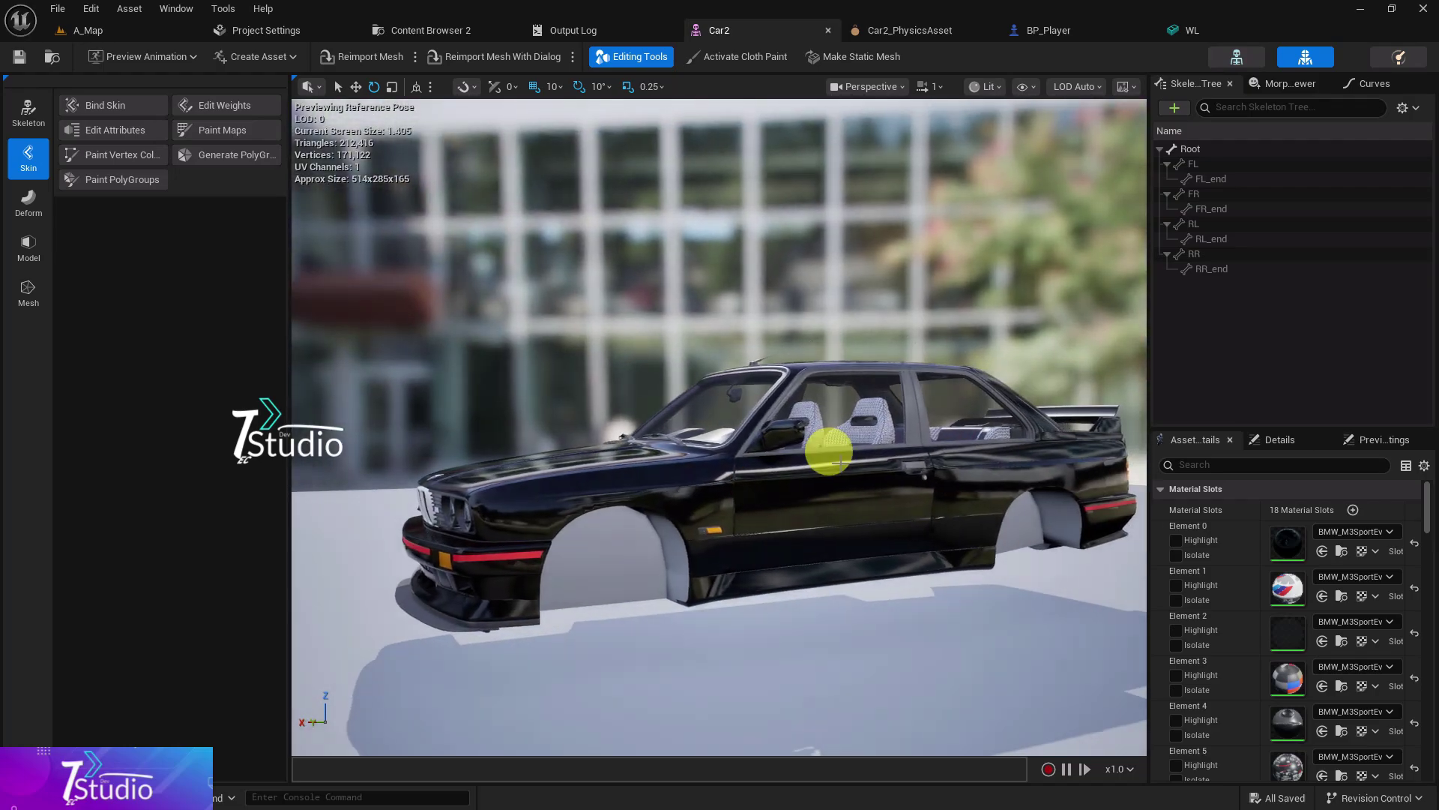
{"action": "left_click", "coordinate": [1258, 54]}
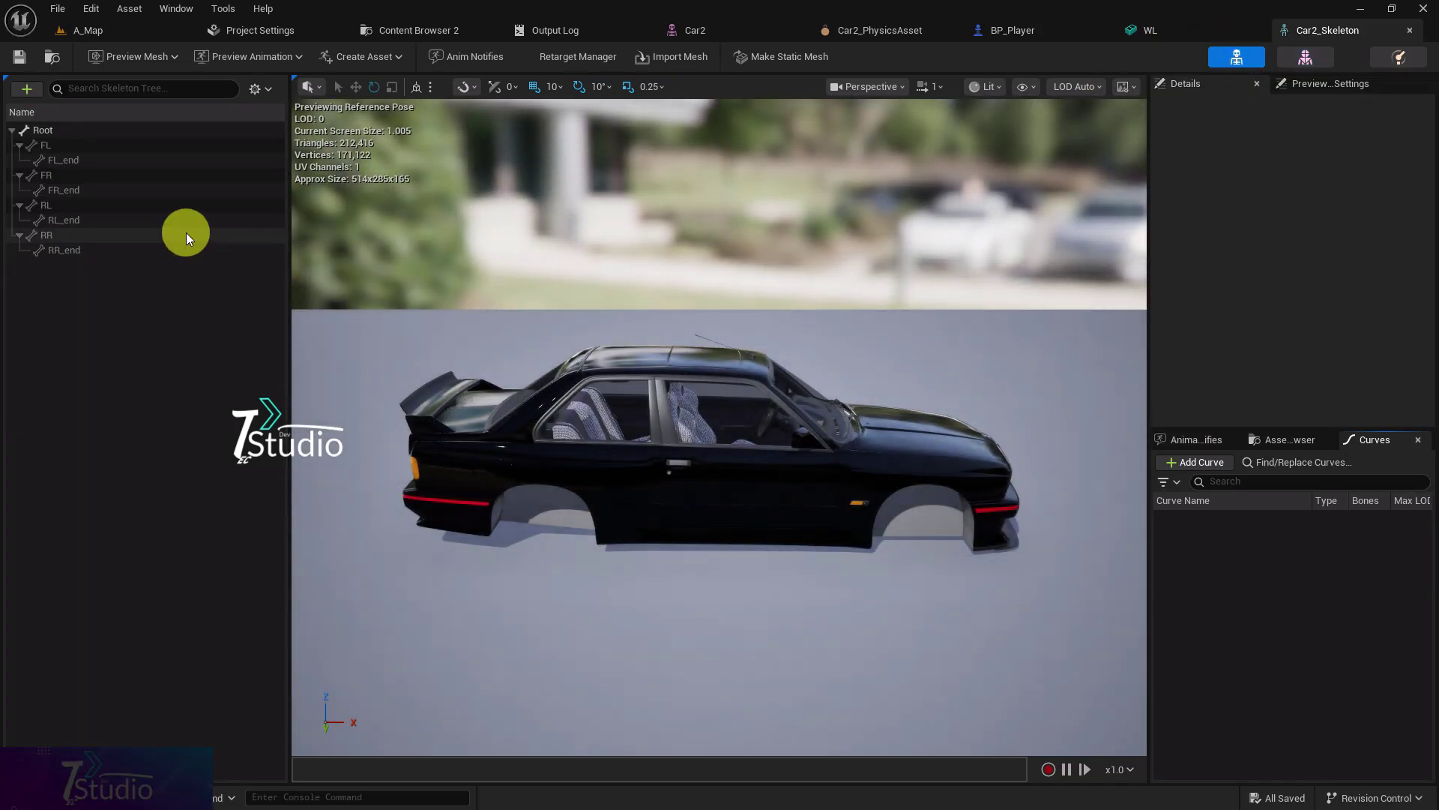
{"action": "left_click", "coordinate": [51, 150]}
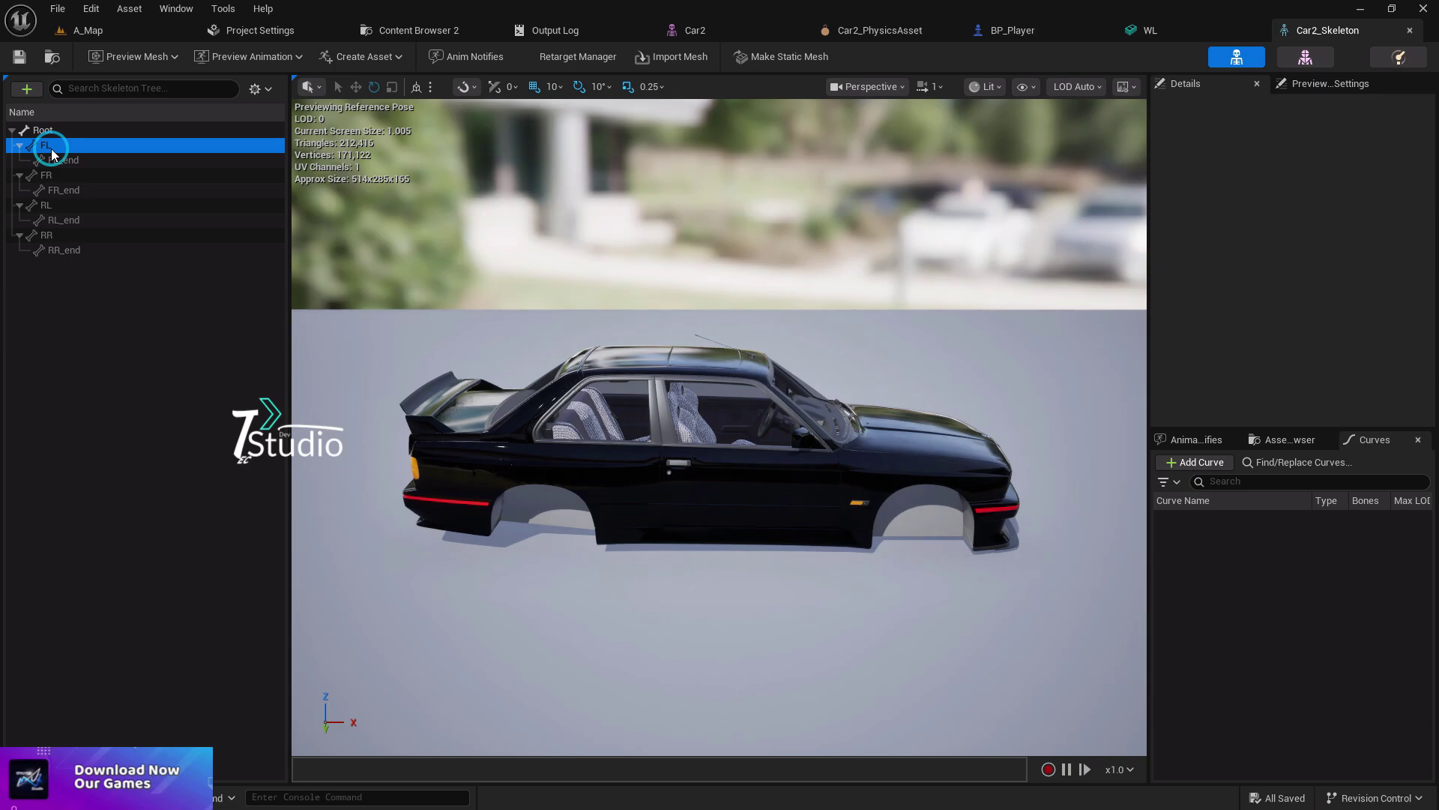
{"action": "left_click", "coordinate": [50, 177]}
{"action": "left_click", "coordinate": [46, 206]}
{"action": "left_click", "coordinate": [46, 234]}
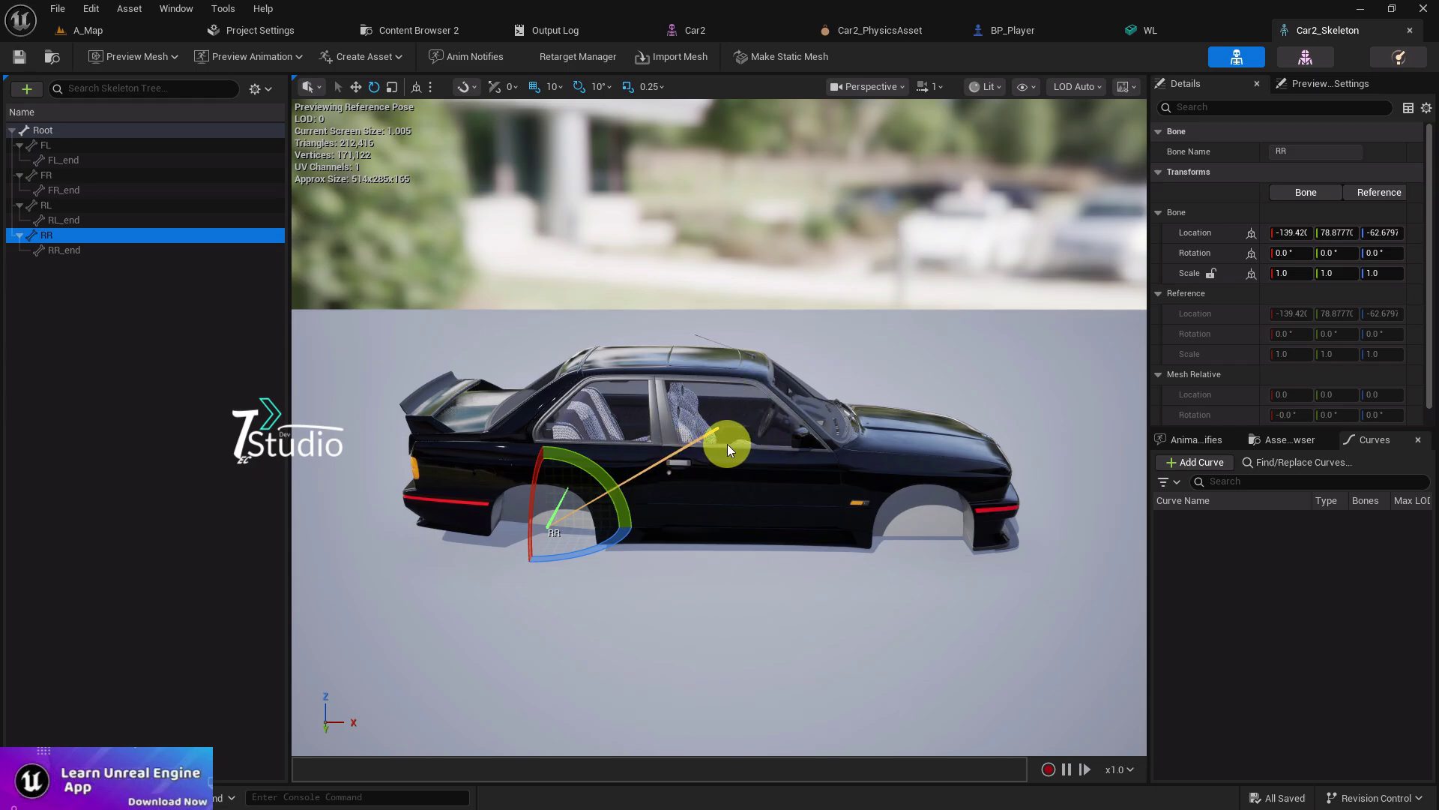
Open the Car2 physics asset and show all bones in its skeleton tree.
{"action": "left_click", "coordinate": [1387, 61]}
{"action": "left_click_drag", "start_coordinate": [744, 289], "coordinate": [914, 375], "text": "alt"}
{"action": "right_click_drag", "start_coordinate": [915, 375], "coordinate": [744, 397]}
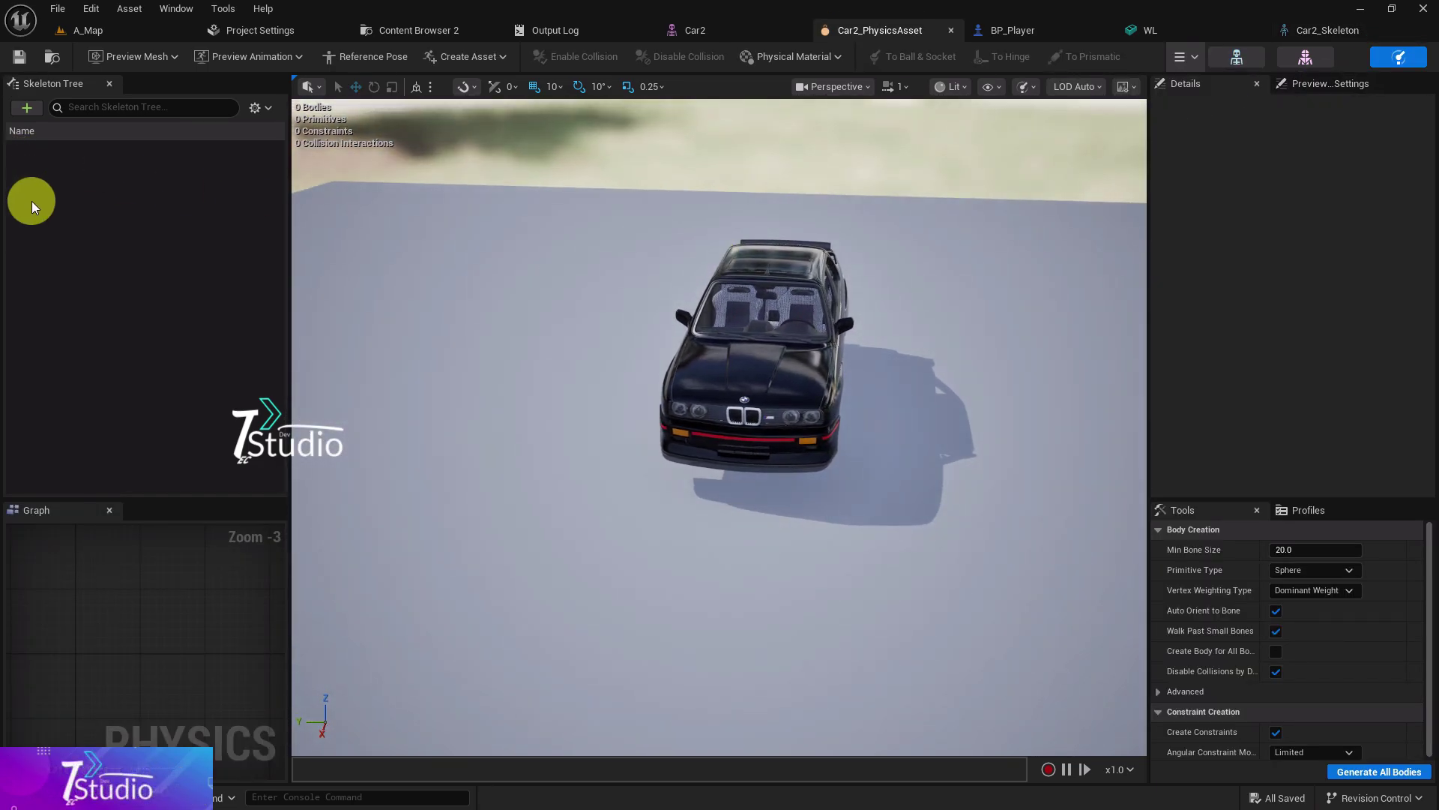
{"action": "left_click_drag", "start_coordinate": [739, 283], "coordinate": [879, 288]}
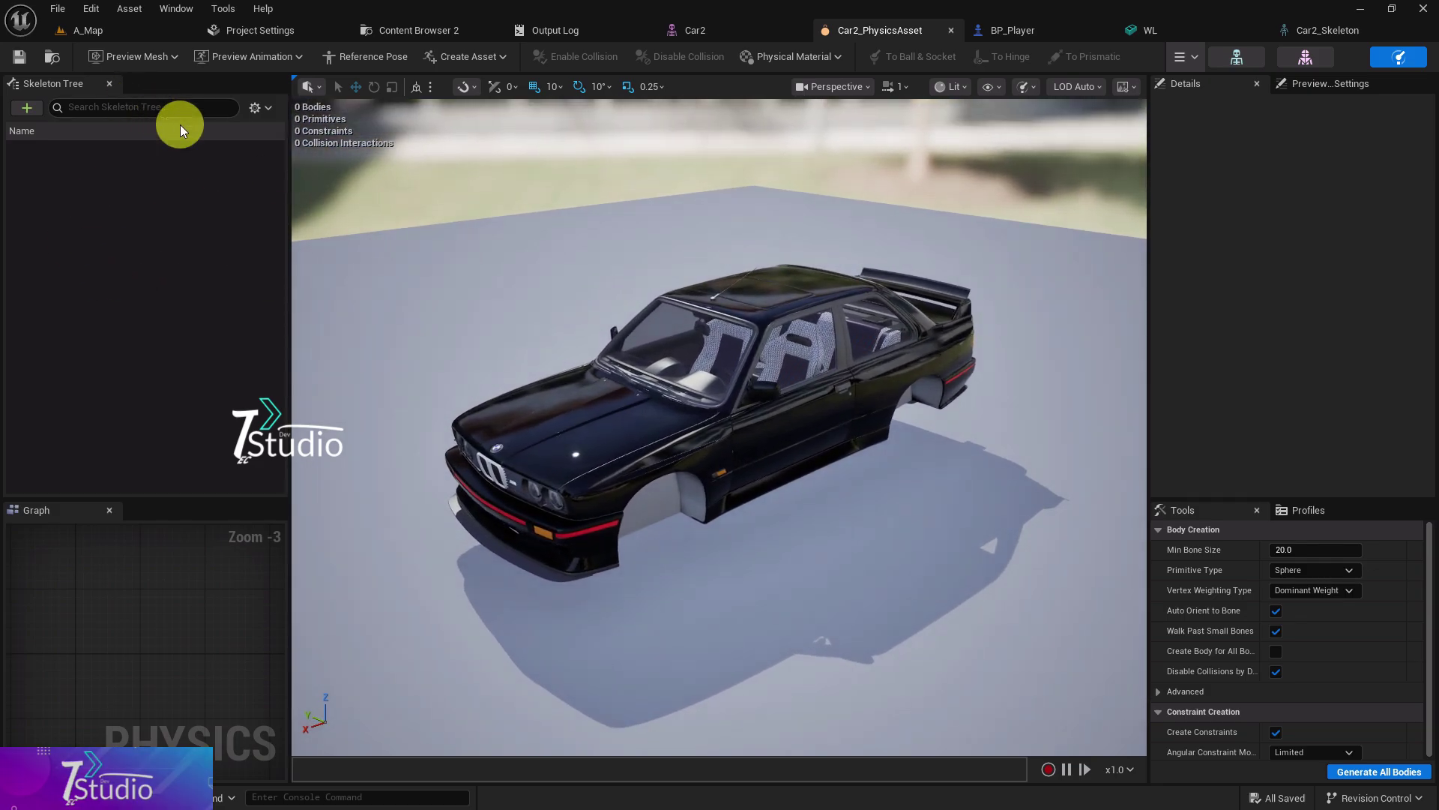
{"action": "left_click", "coordinate": [256, 109]}
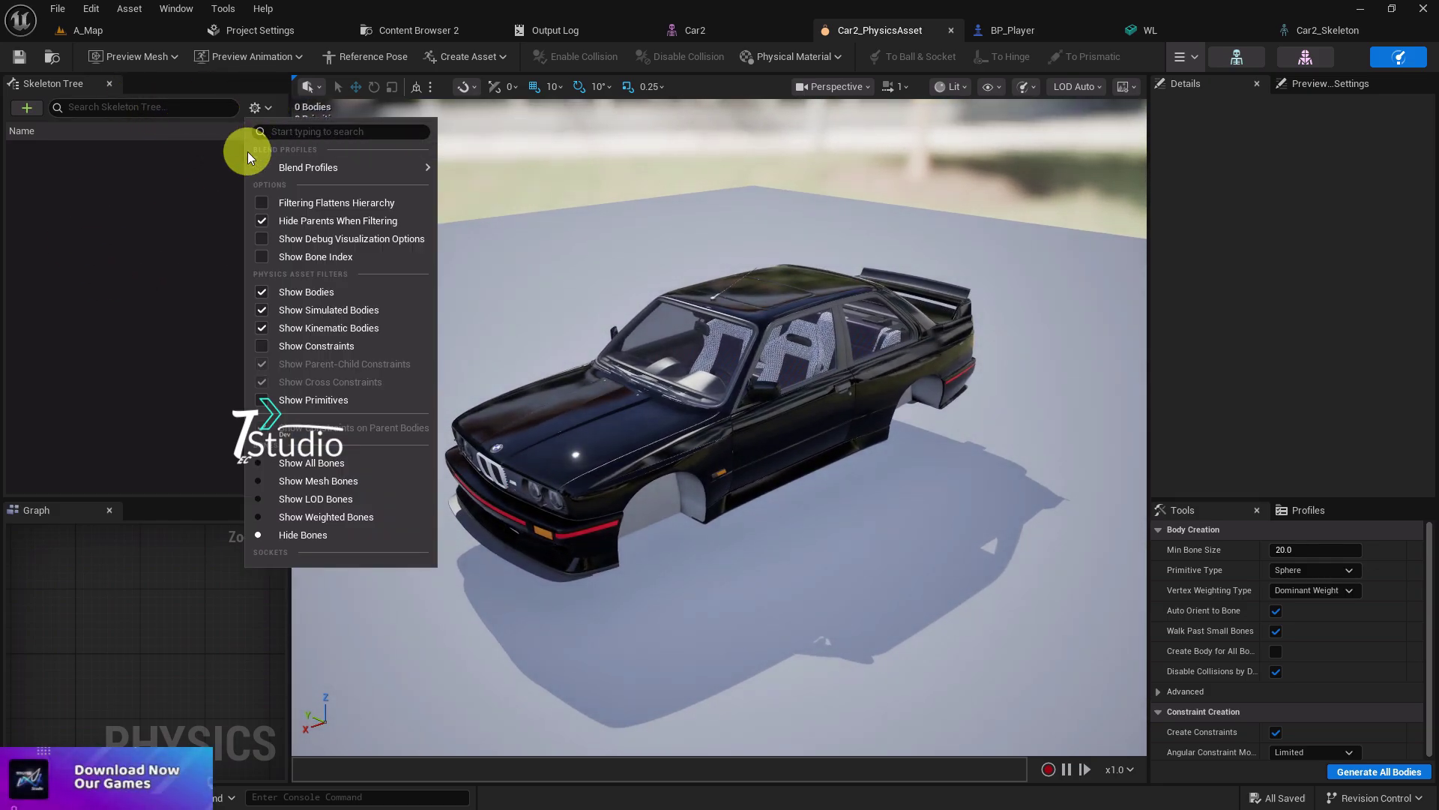
{"action": "left_click", "coordinate": [291, 465]}
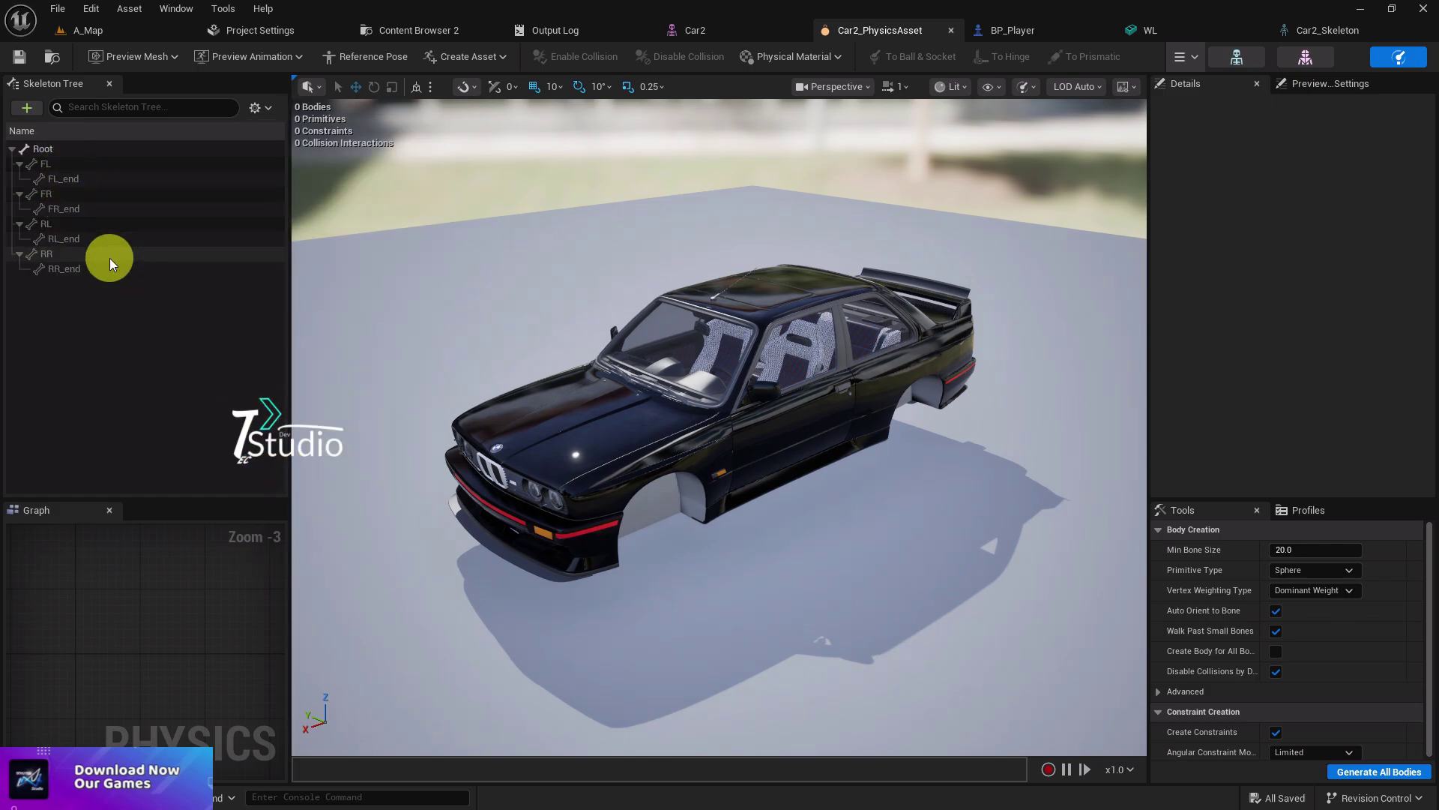
Create a box physics body on the Root bone.
{"action": "left_click", "coordinate": [57, 146]}
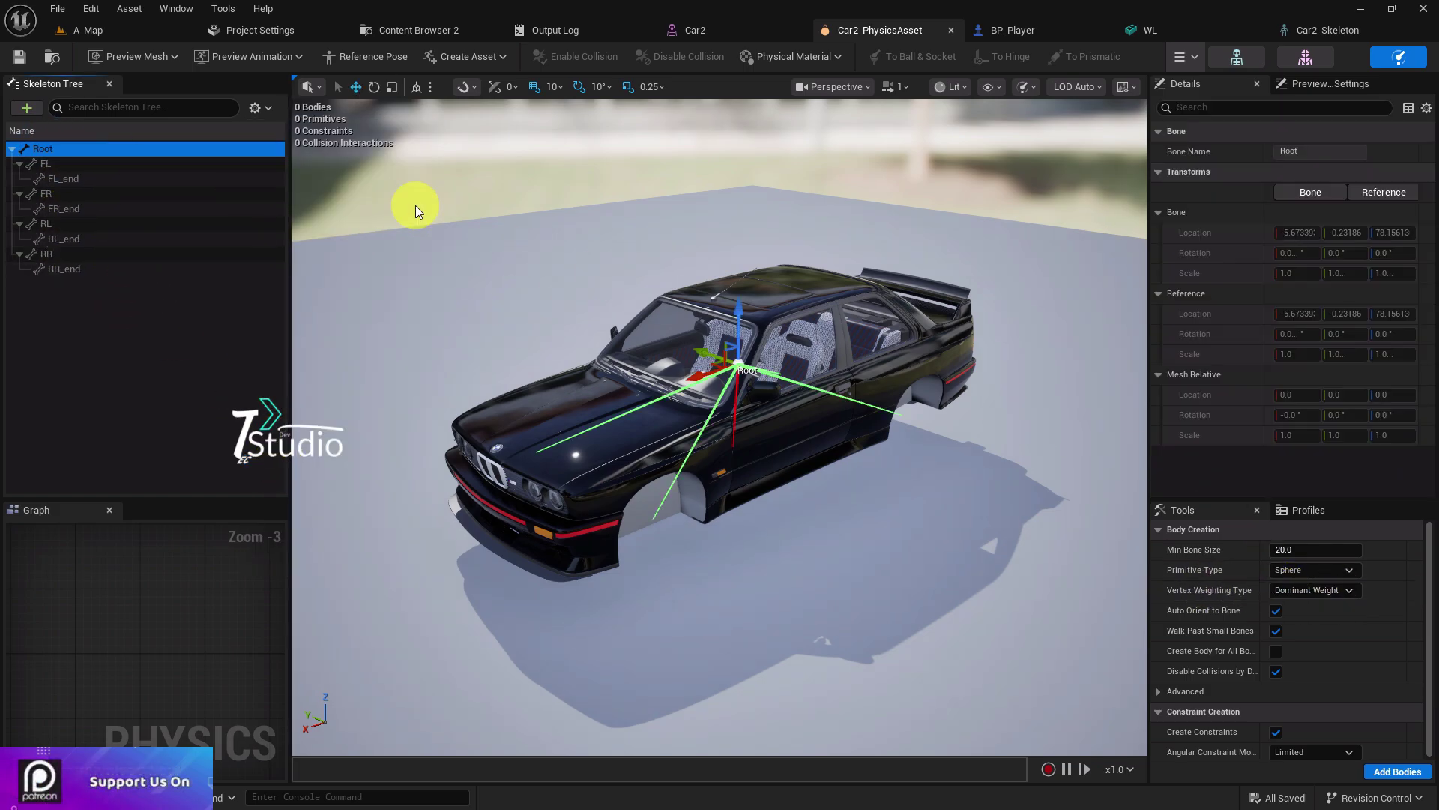
{"action": "right_click", "coordinate": [124, 150]}
{"action": "mouse_move", "coordinate": [180, 300]}
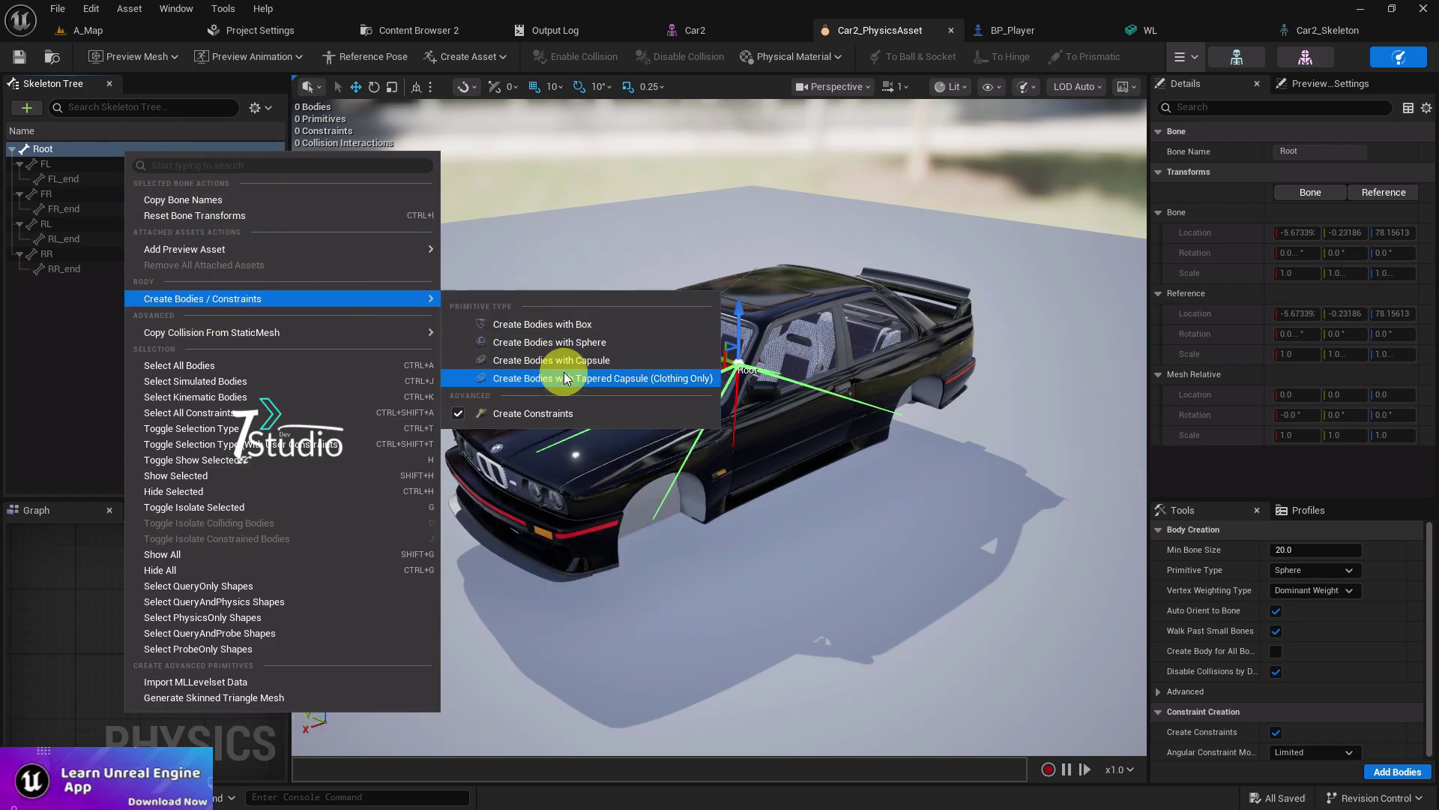
{"action": "left_click", "coordinate": [613, 327]}
Re-generate the Root body with the Single Convex Hull primitive type and save the physics asset.
{"action": "left_click", "coordinate": [1312, 571]}
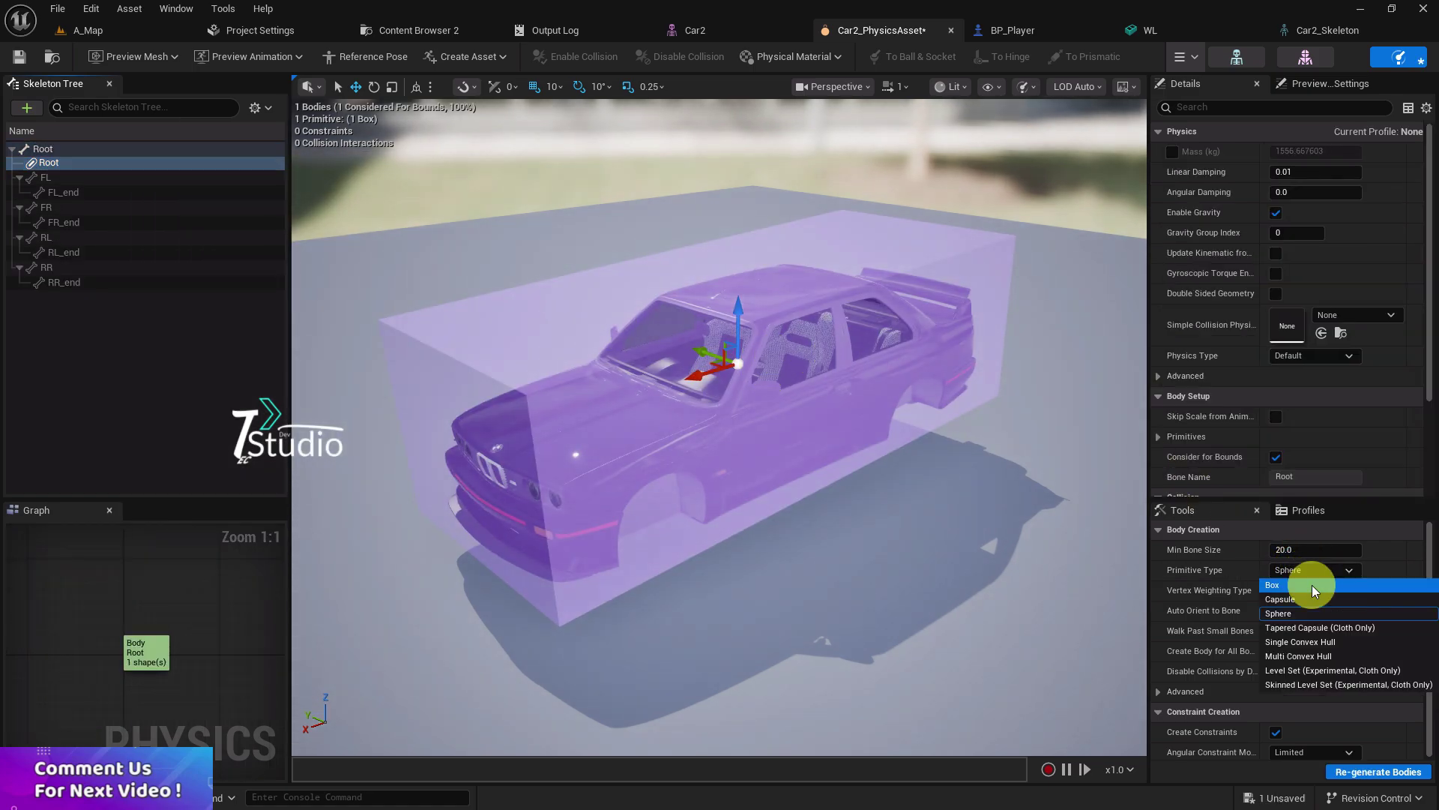
{"action": "left_click", "coordinate": [1301, 642]}
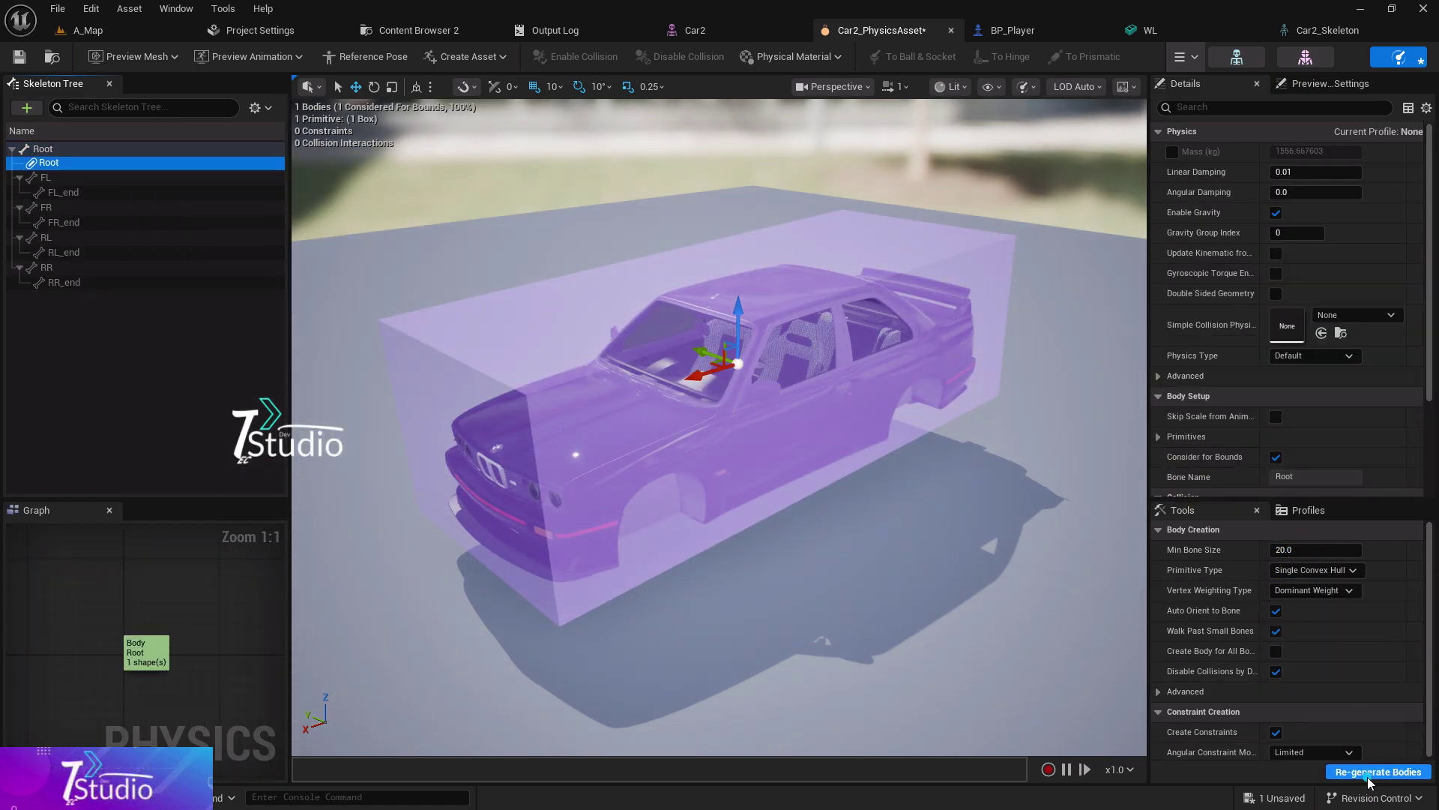
{"action": "left_click", "coordinate": [1378, 771]}
{"action": "left_click_drag", "start_coordinate": [868, 497], "coordinate": [862, 480]}
{"action": "right_click_drag", "start_coordinate": [862, 480], "coordinate": [738, 446]}
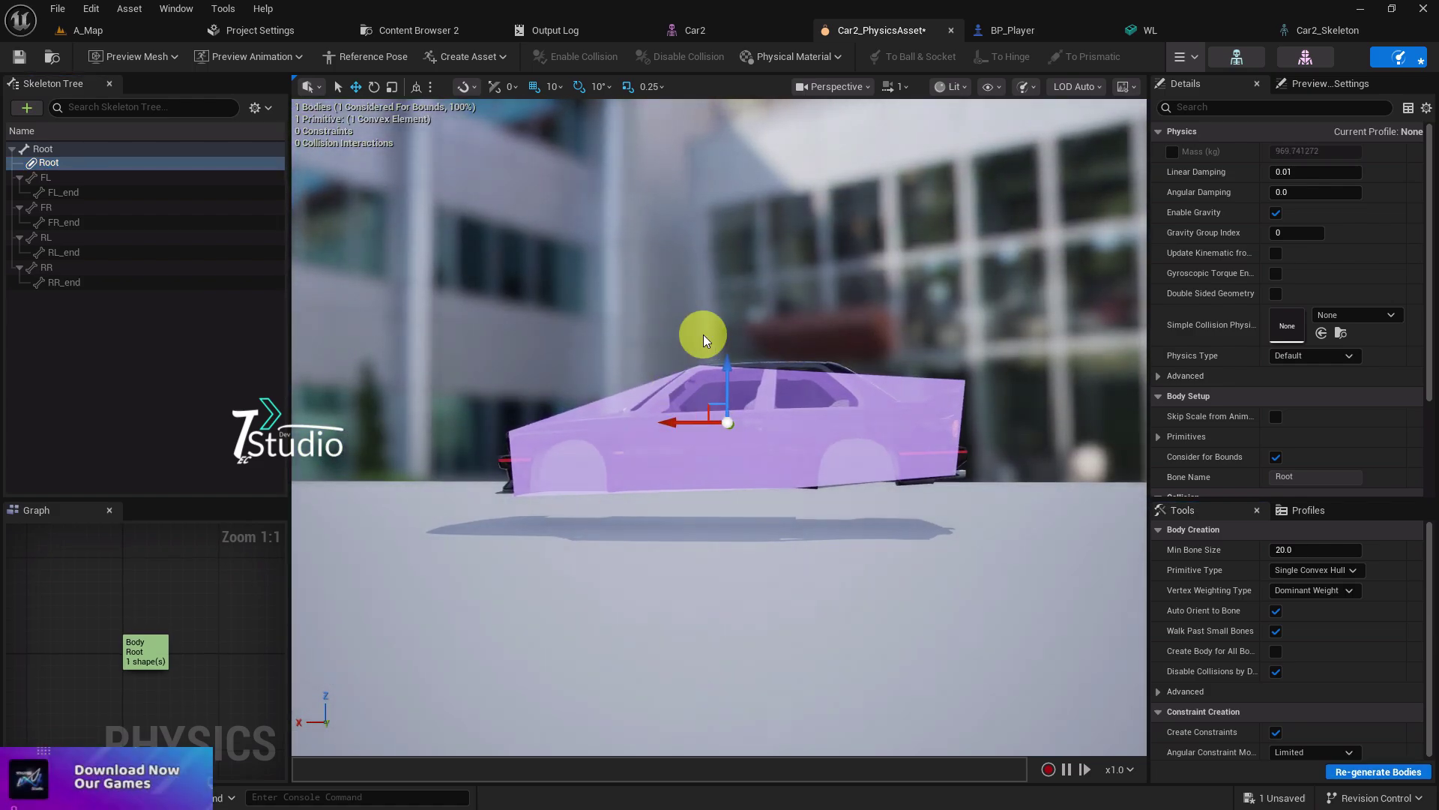
{"action": "left_click", "coordinate": [19, 58]}
Create sphere bodies with constraints on the FL, FR, RL and RR wheel bones.
{"action": "left_click", "coordinate": [71, 182]}
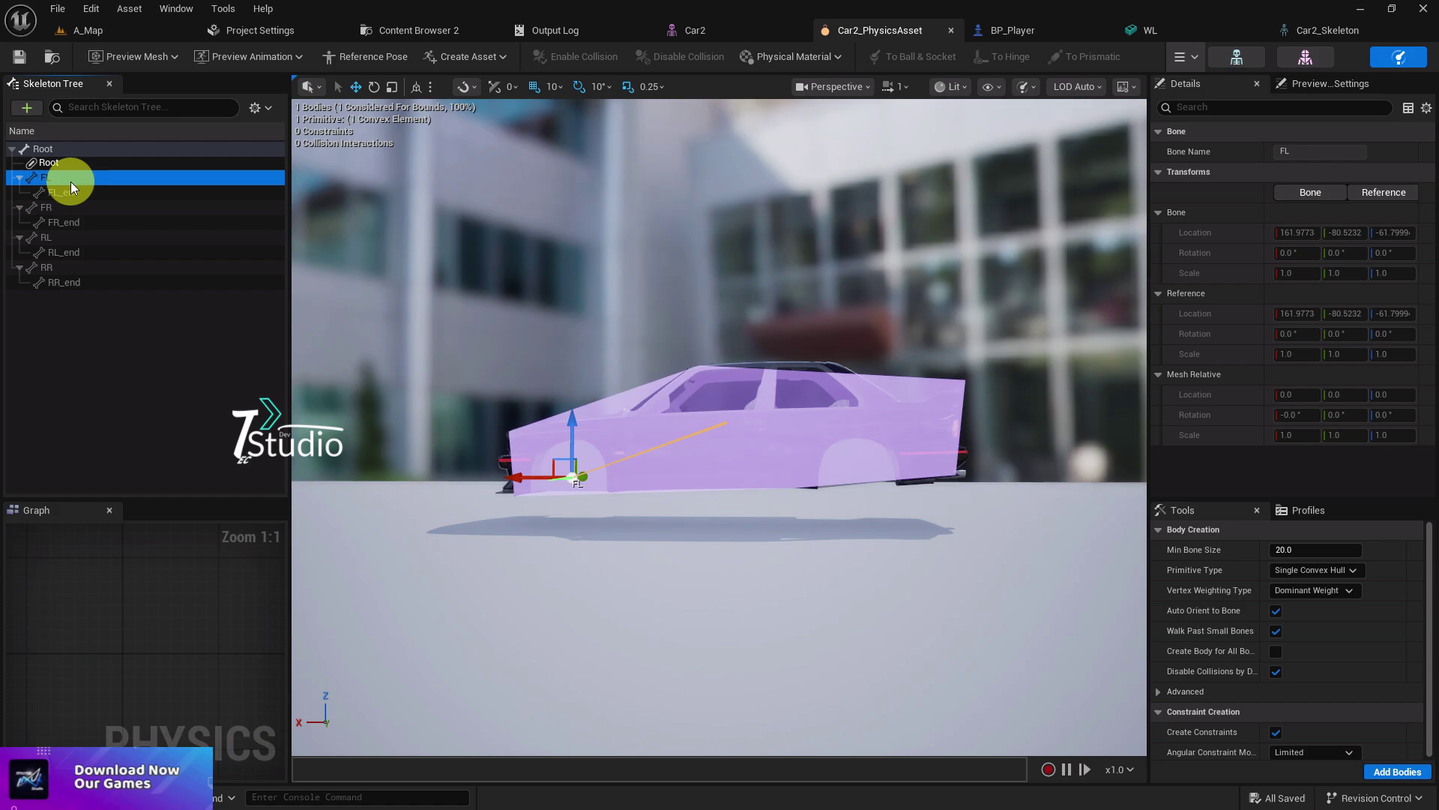
{"action": "left_click", "coordinate": [52, 208], "text": "ctrl"}
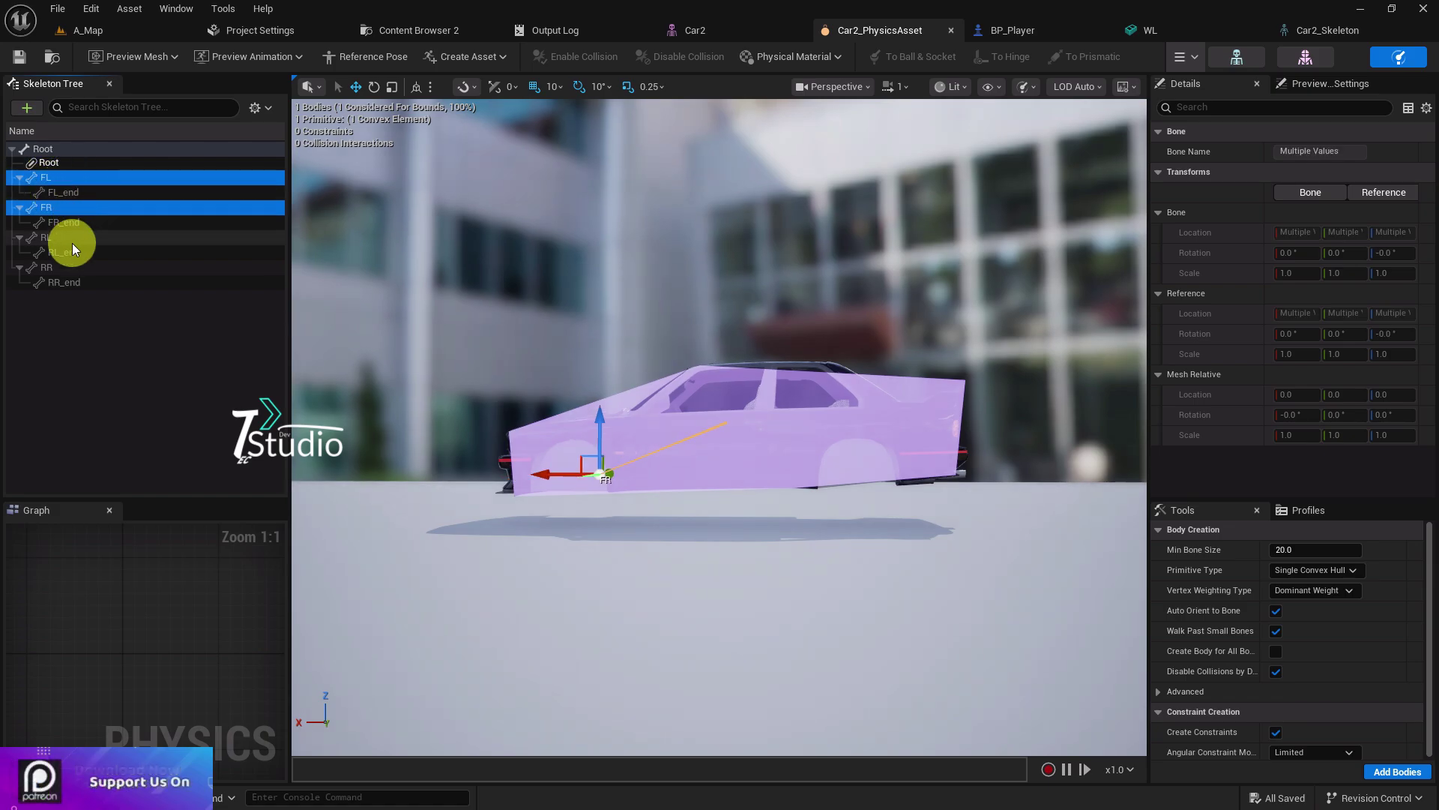
{"action": "left_click", "coordinate": [63, 238], "text": "ctrl"}
{"action": "left_click", "coordinate": [64, 271], "text": "ctrl"}
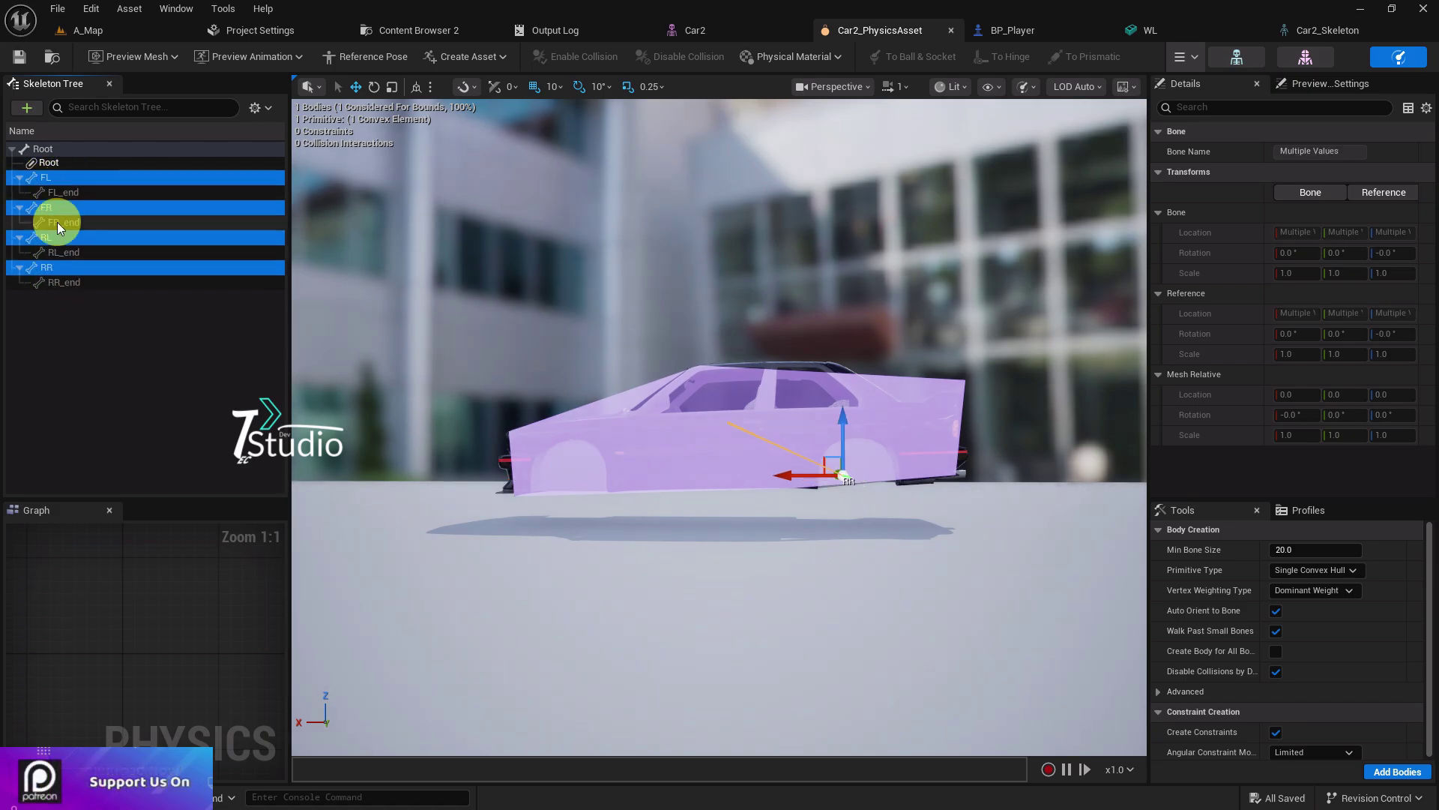
{"action": "right_click", "coordinate": [56, 180]}
{"action": "mouse_move", "coordinate": [85, 312]}
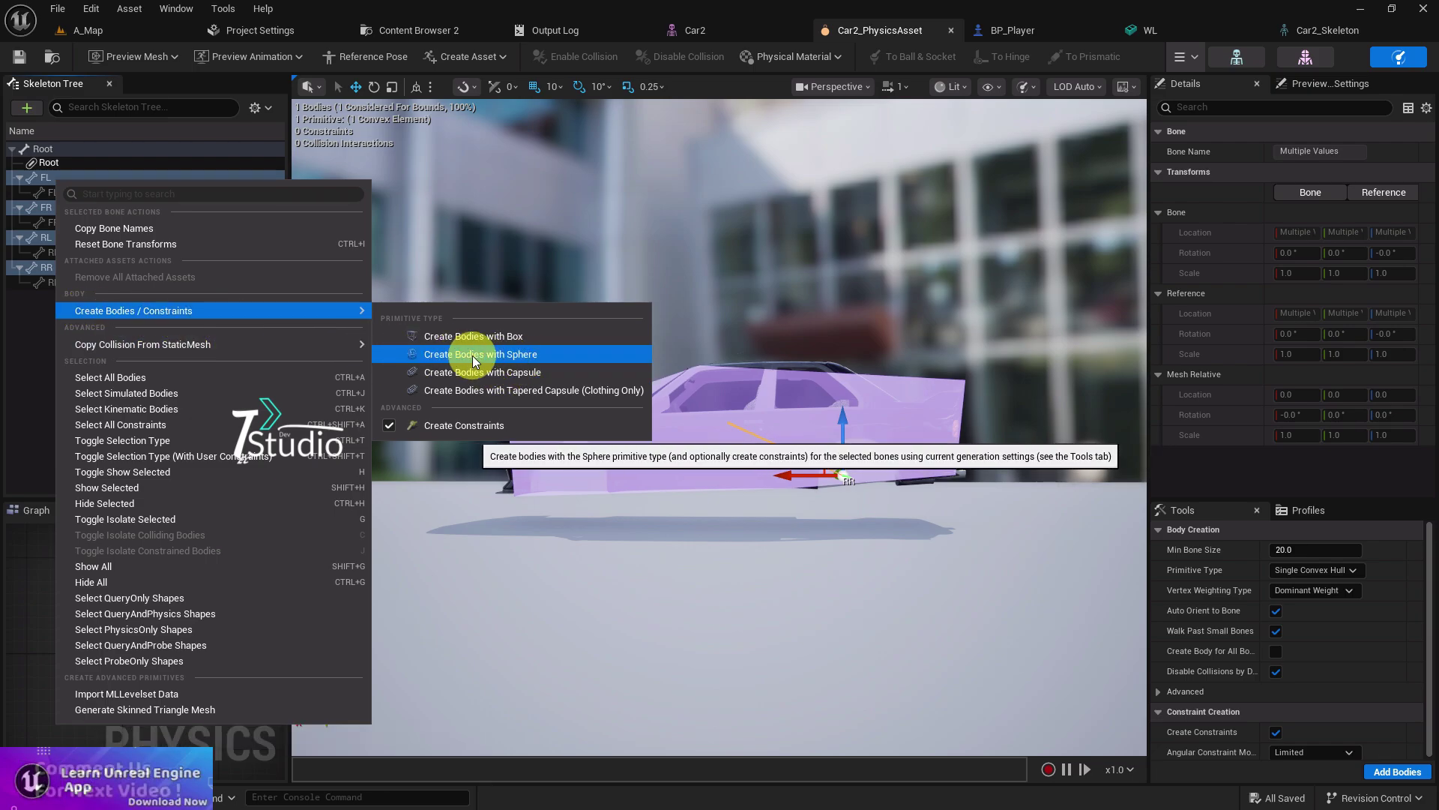
{"action": "left_click", "coordinate": [516, 354]}
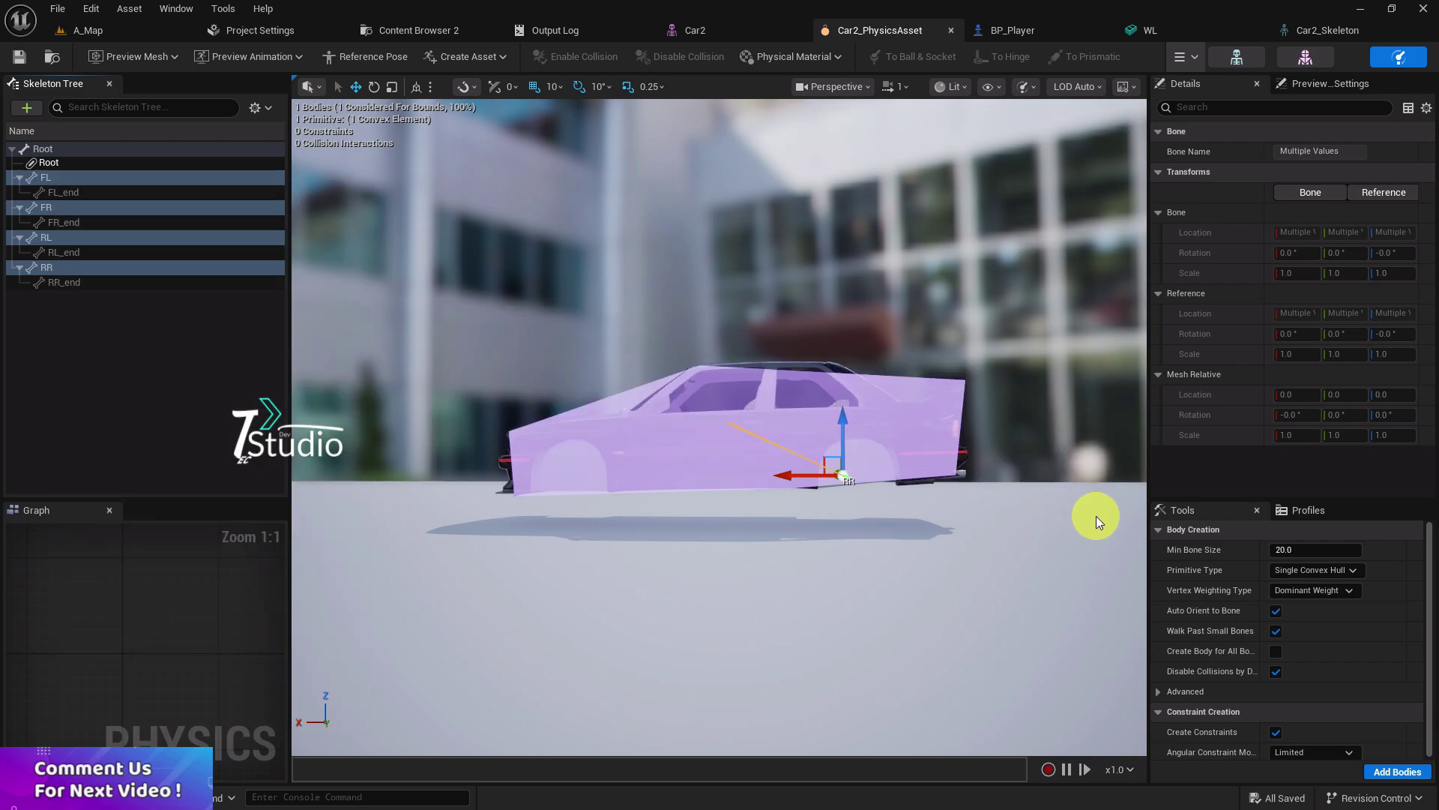
Check the sphere bodies on the wheel bones and save the physics asset.
{"action": "left_click", "coordinate": [67, 192]}
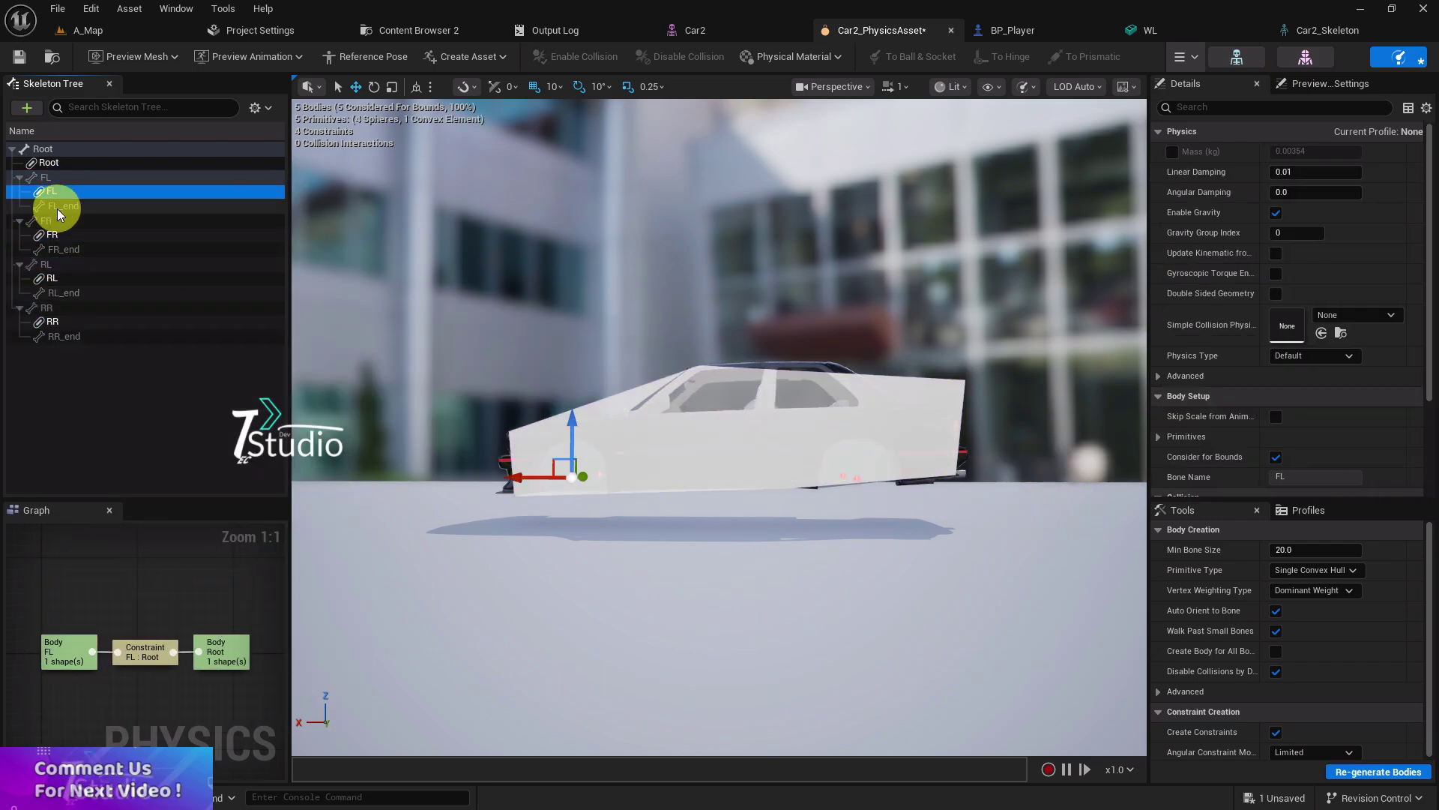
{"action": "left_click", "coordinate": [90, 279]}
{"action": "left_click", "coordinate": [101, 321]}
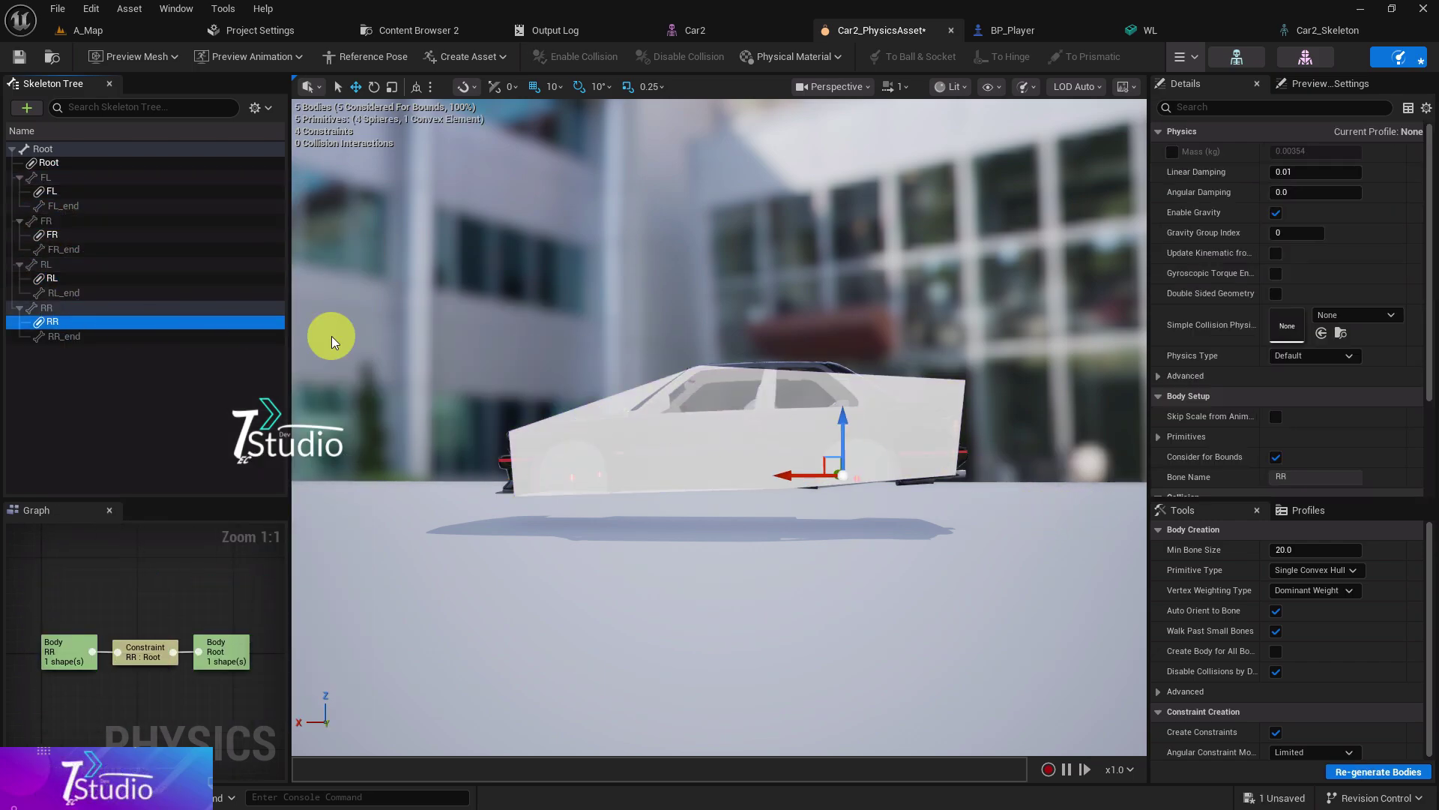
{"action": "right_click_drag", "start_coordinate": [450, 352], "coordinate": [748, 386]}
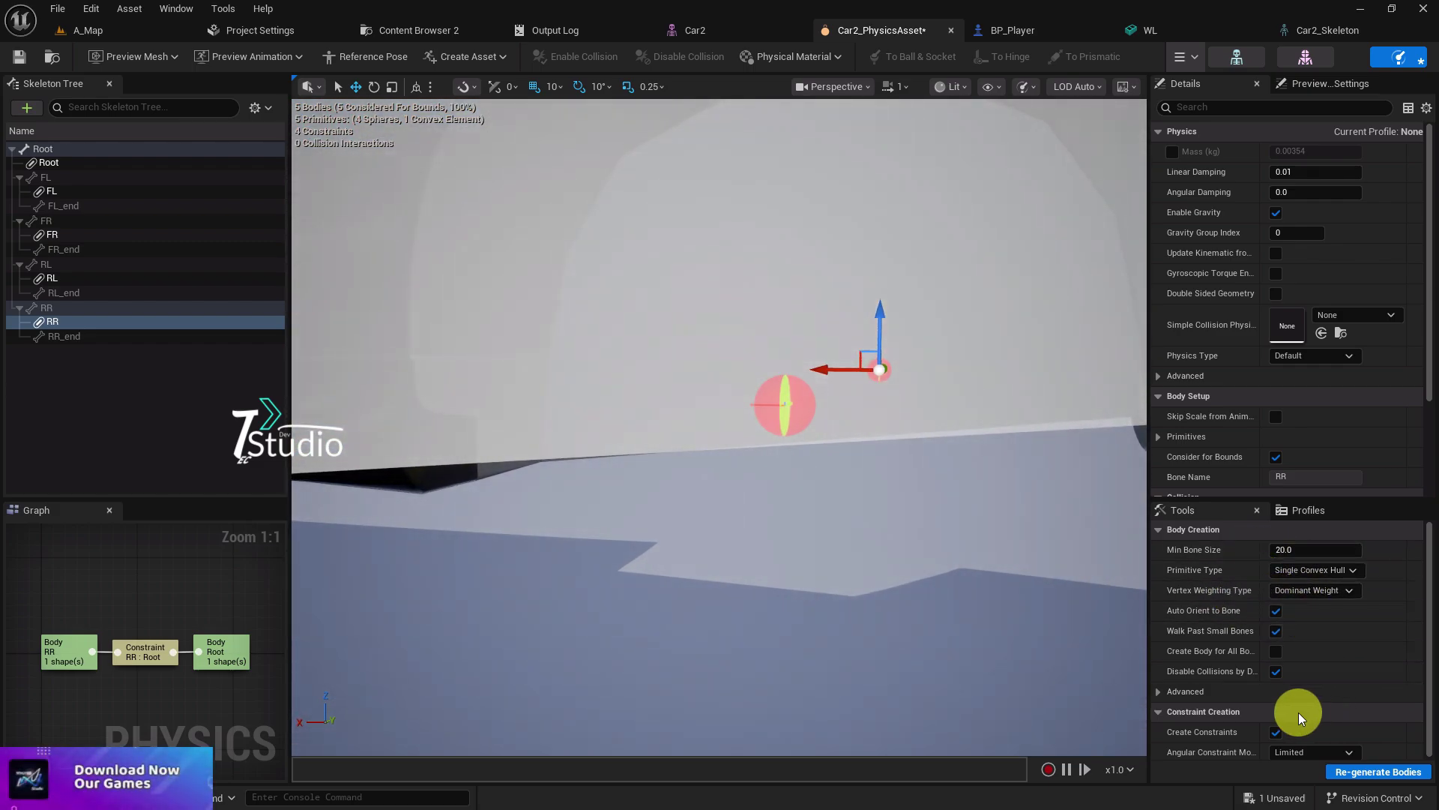
{"action": "left_click", "coordinate": [20, 58]}
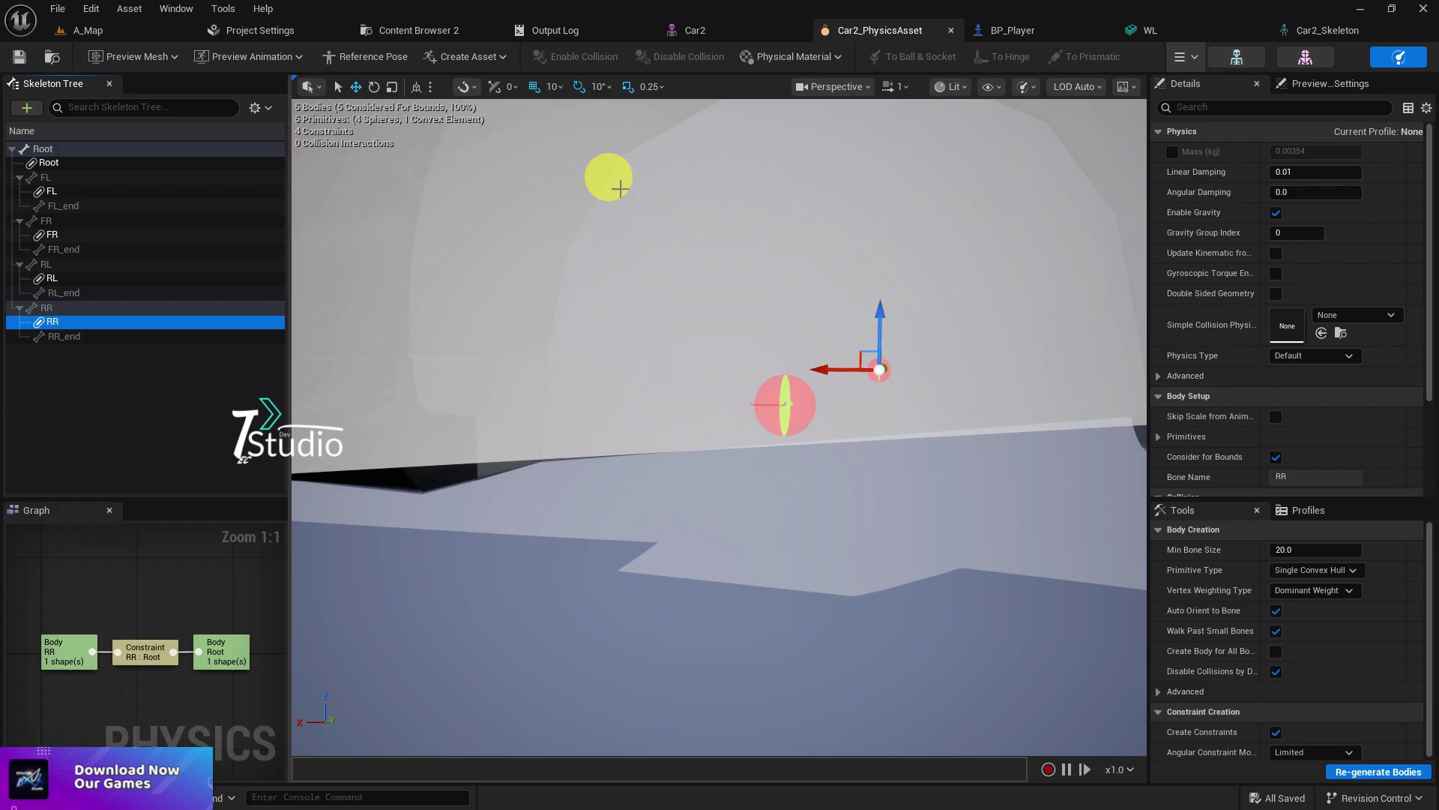
Set the skeletal mesh asset of the BP_Player vehicle mesh to Car2.
{"action": "left_click", "coordinate": [1004, 37]}
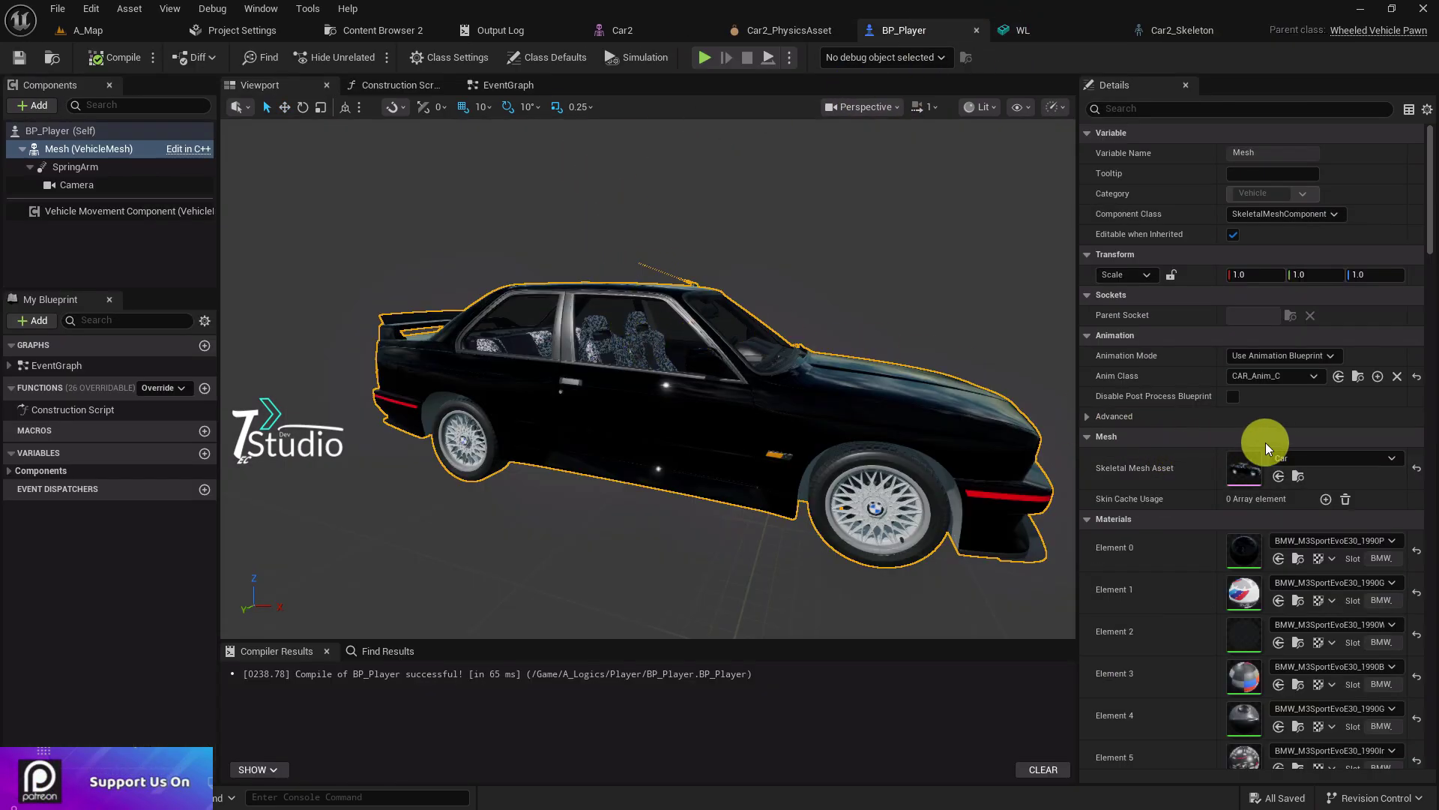
{"action": "left_click", "coordinate": [1295, 462]}
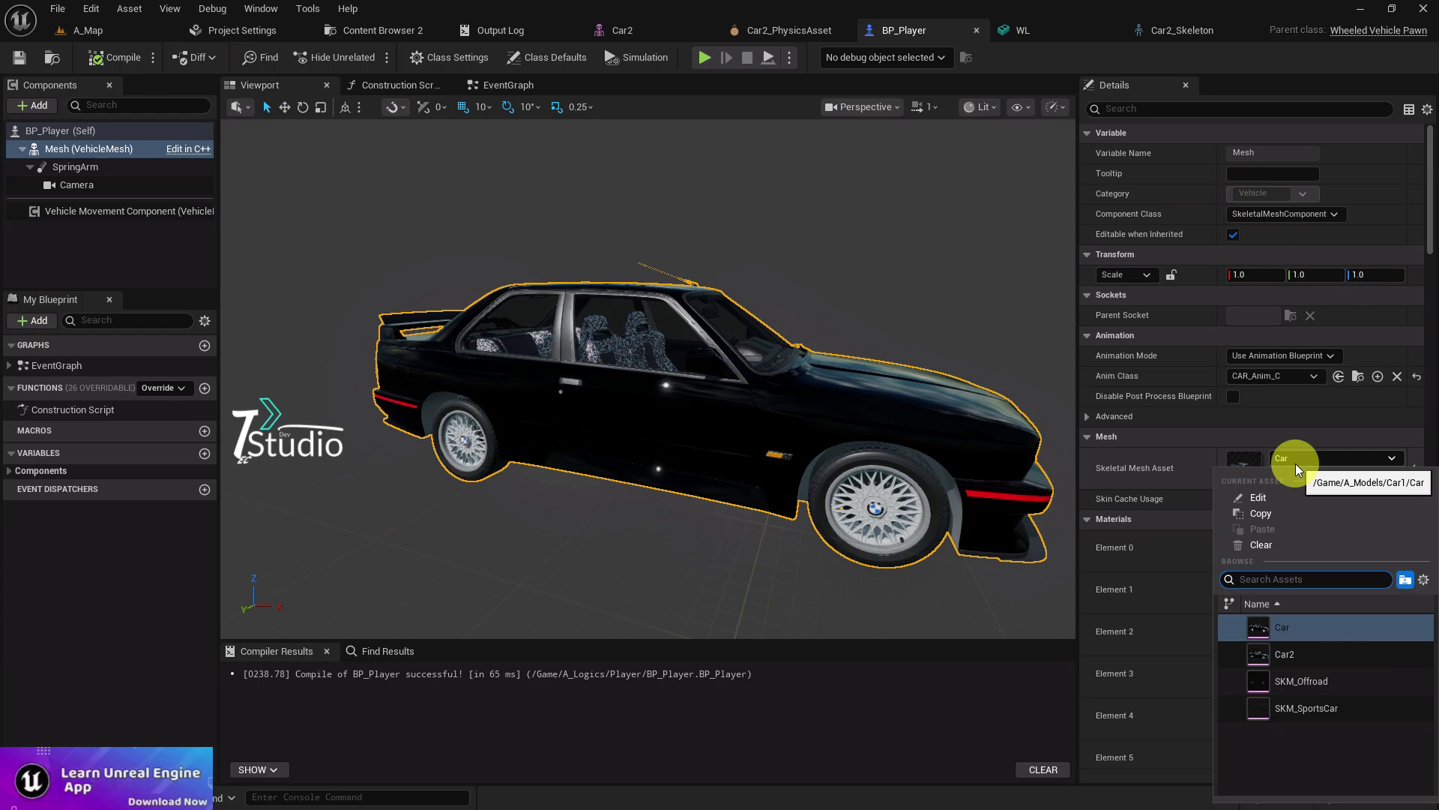
{"action": "left_click", "coordinate": [1306, 658]}
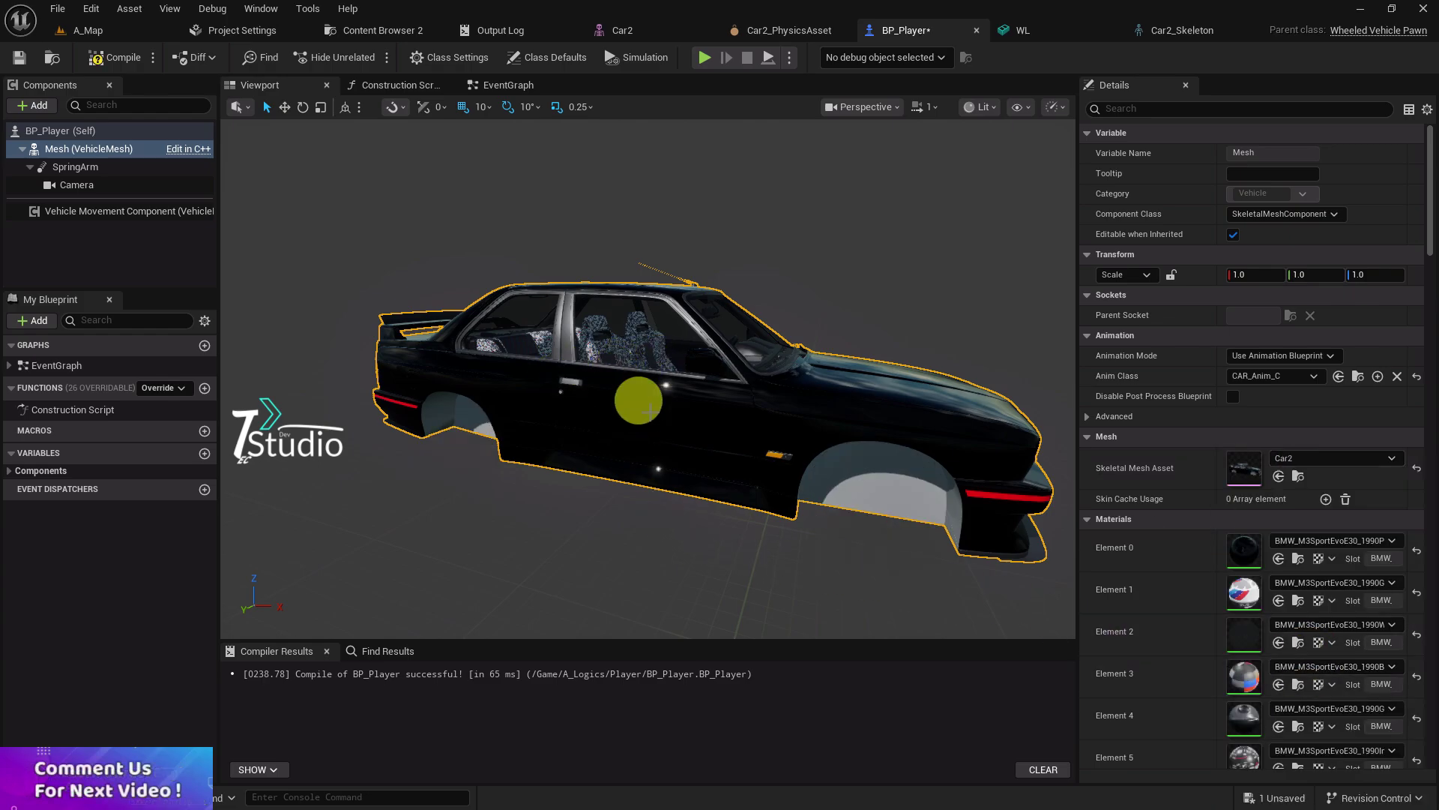
Add the WL wheel static mesh from the Car2 folder as a child component of the vehicle mesh.
{"action": "key", "text": "ctrl+space"}
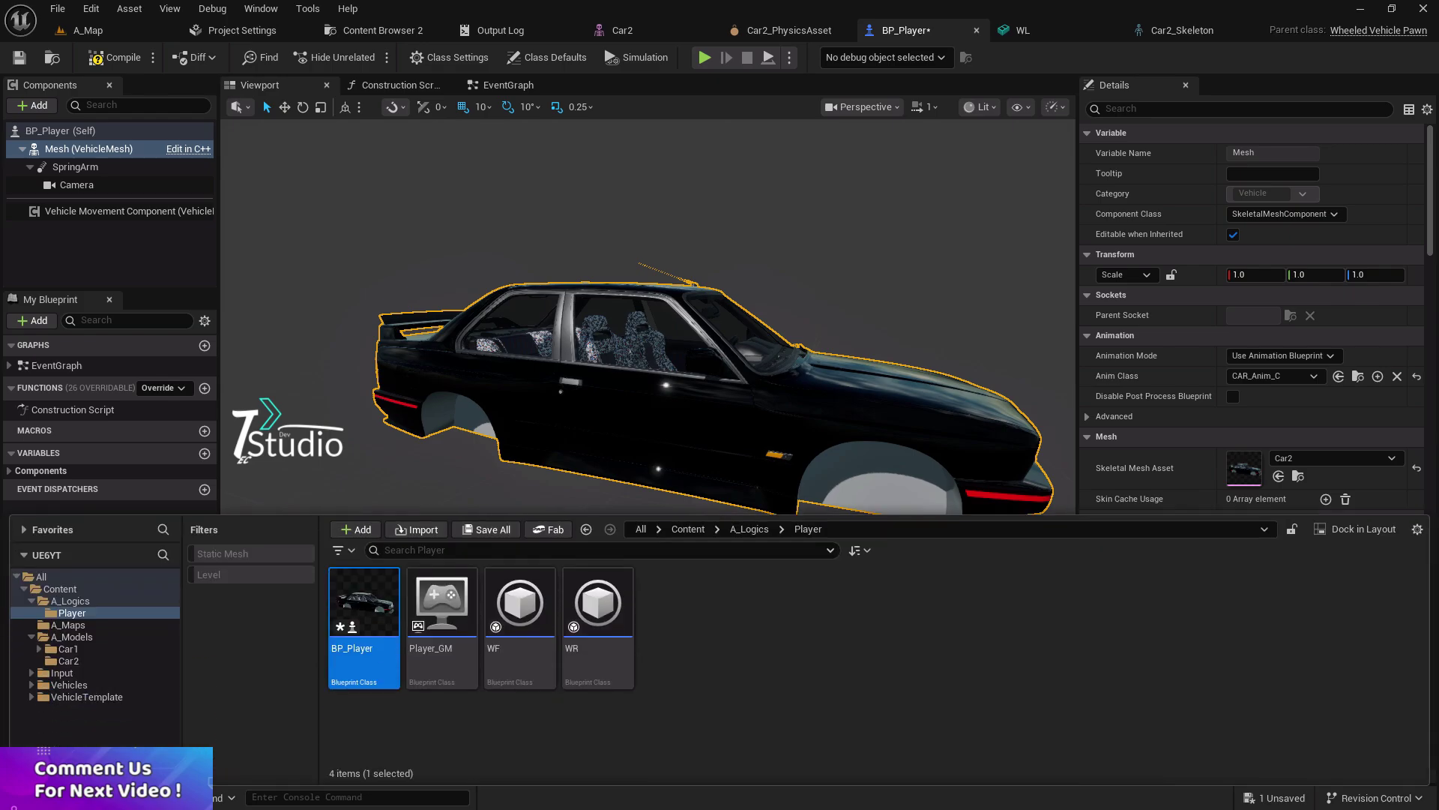
{"action": "left_click", "coordinate": [69, 660]}
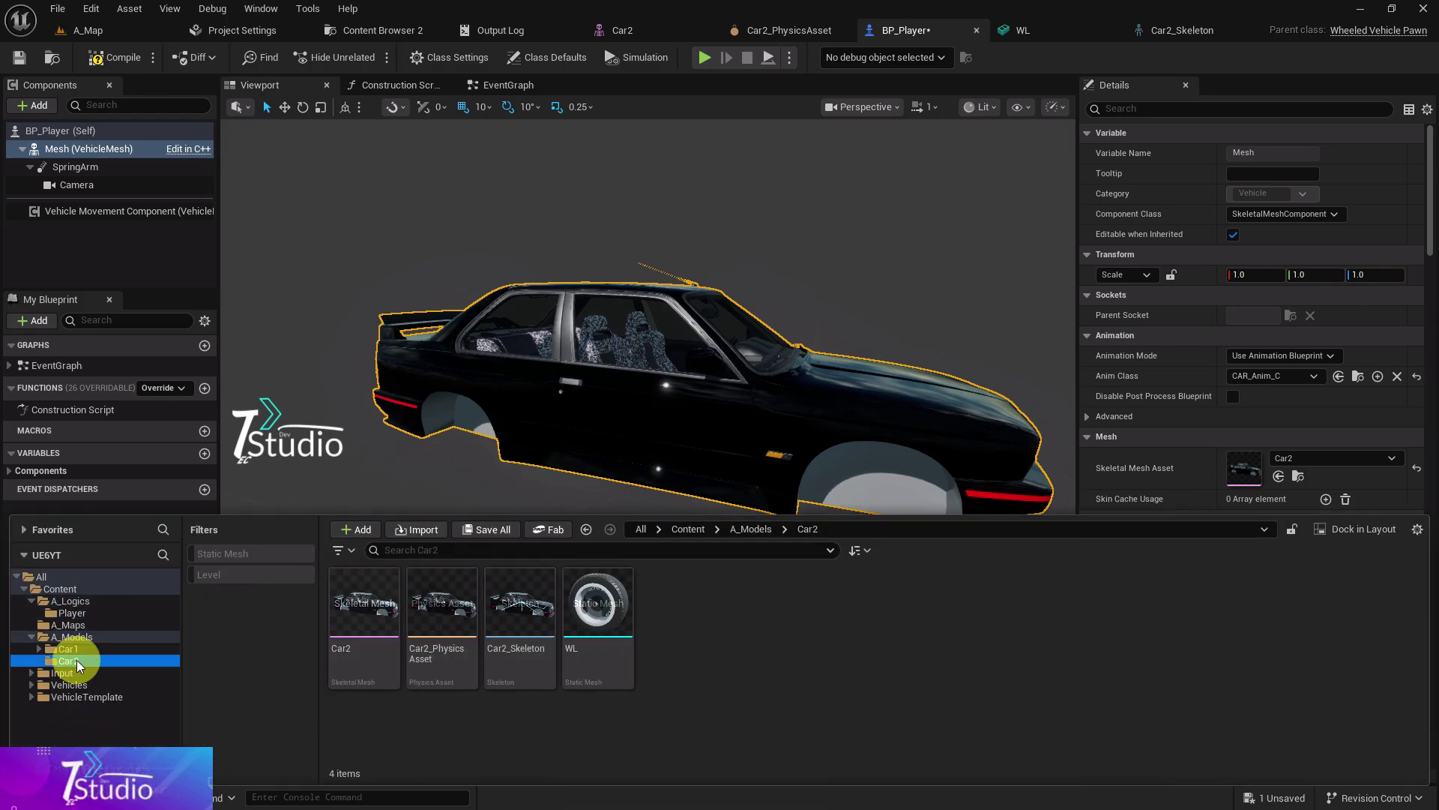
{"action": "left_click_drag", "start_coordinate": [592, 615], "coordinate": [61, 160]}
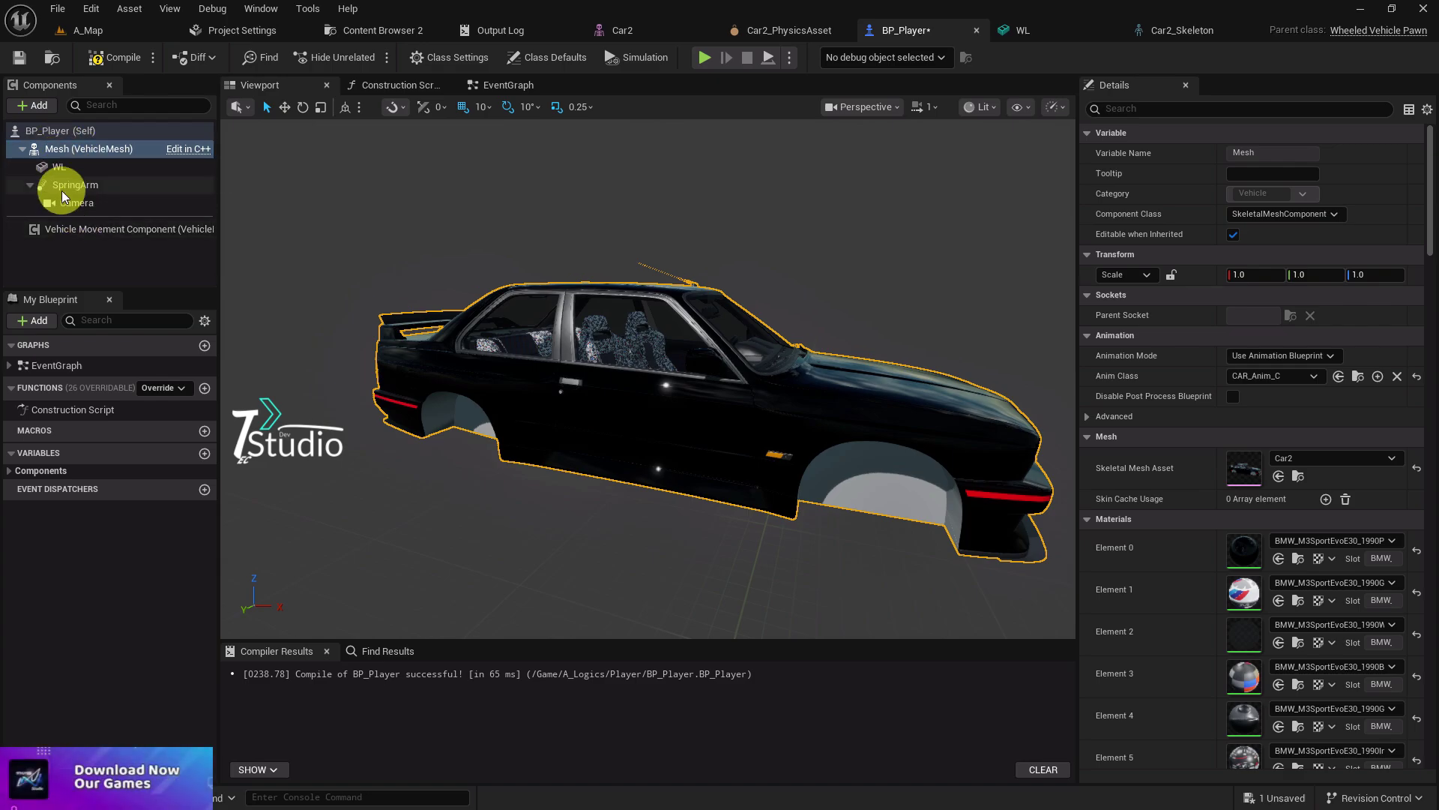
{"action": "left_click", "coordinate": [71, 168]}
{"action": "left_click", "coordinate": [60, 153]}
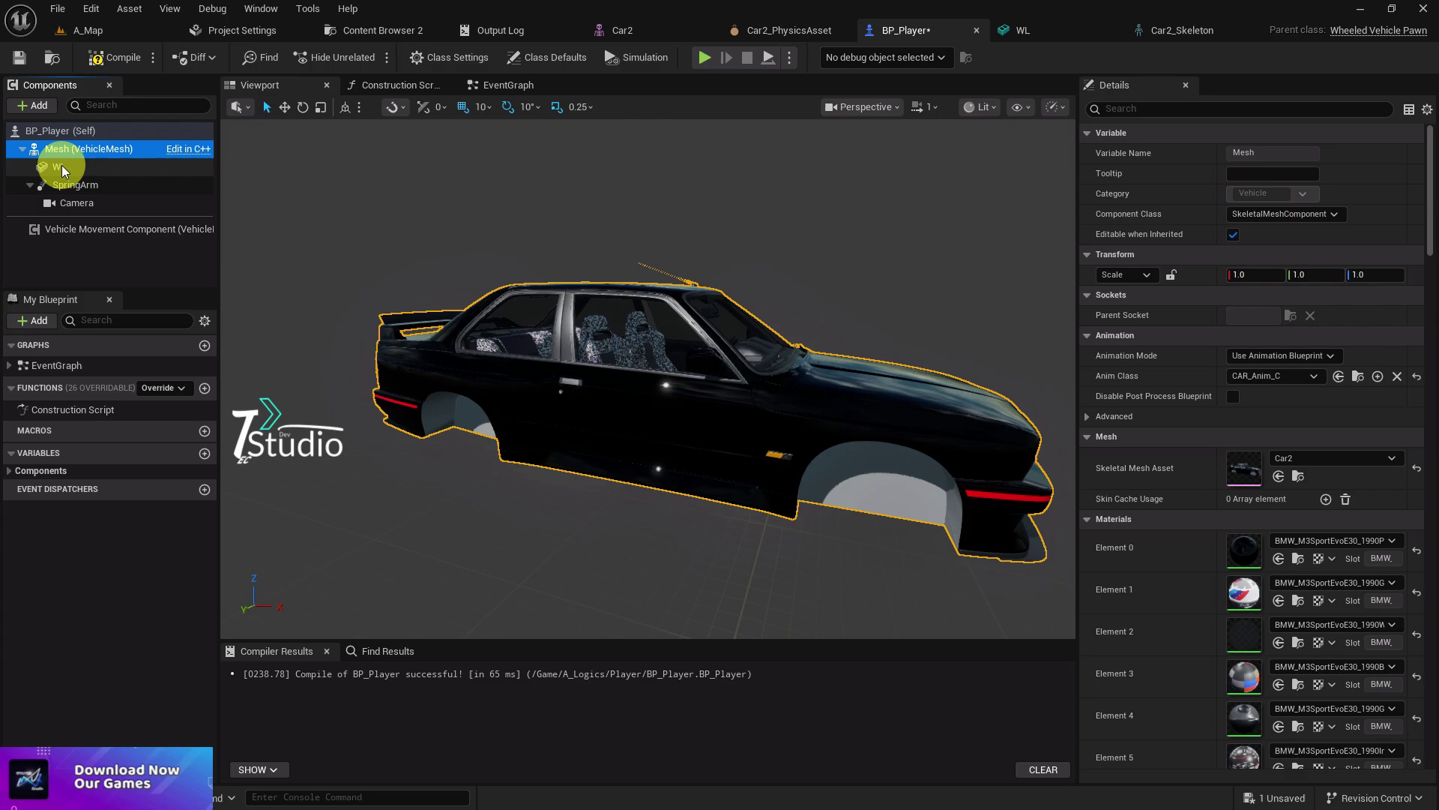
Duplicate the WL wheel component three times under the vehicle mesh, keeping the names WL1, WL2 and WL3.
{"action": "left_click", "coordinate": [58, 166]}
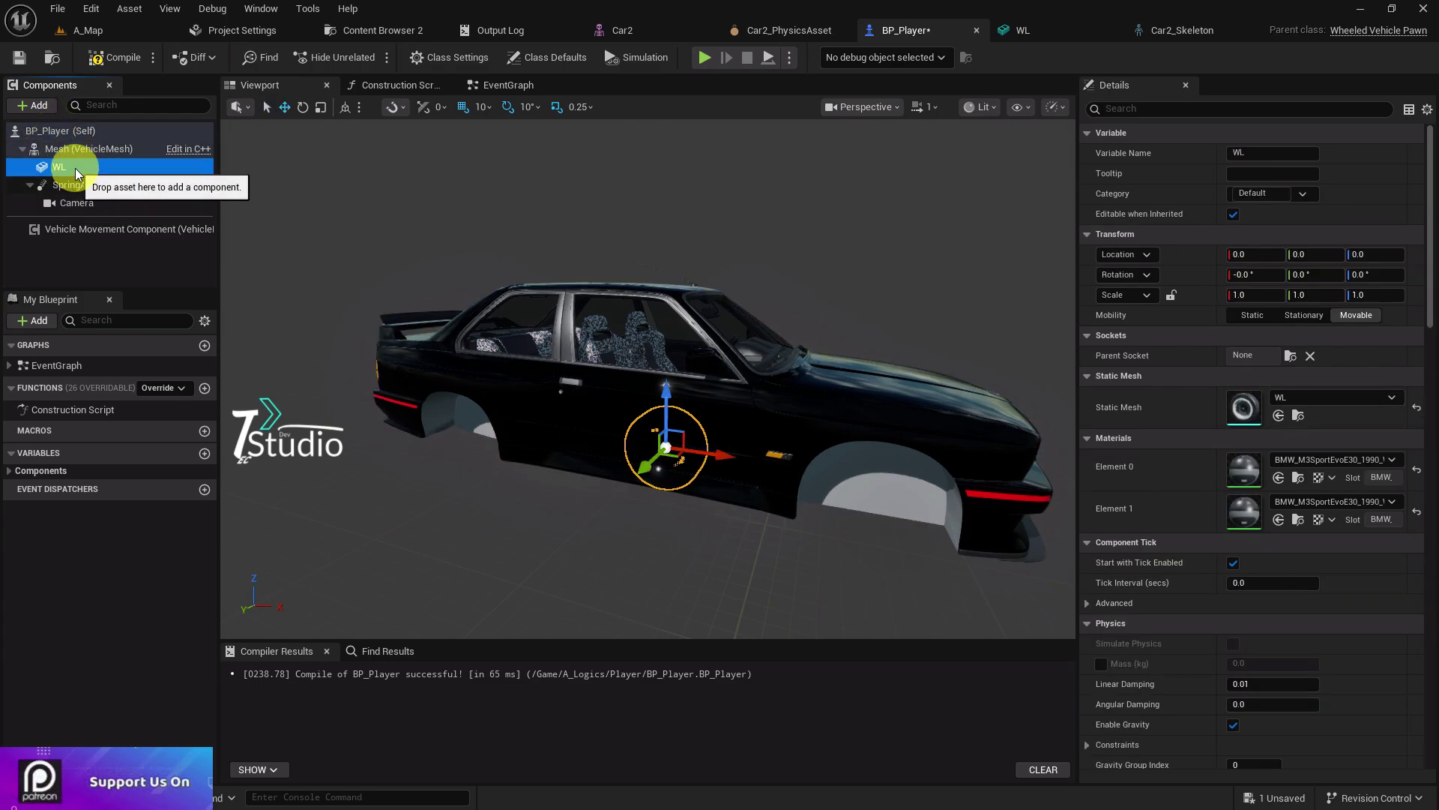
{"action": "right_click", "coordinate": [103, 172]}
{"action": "left_click", "coordinate": [172, 318]}
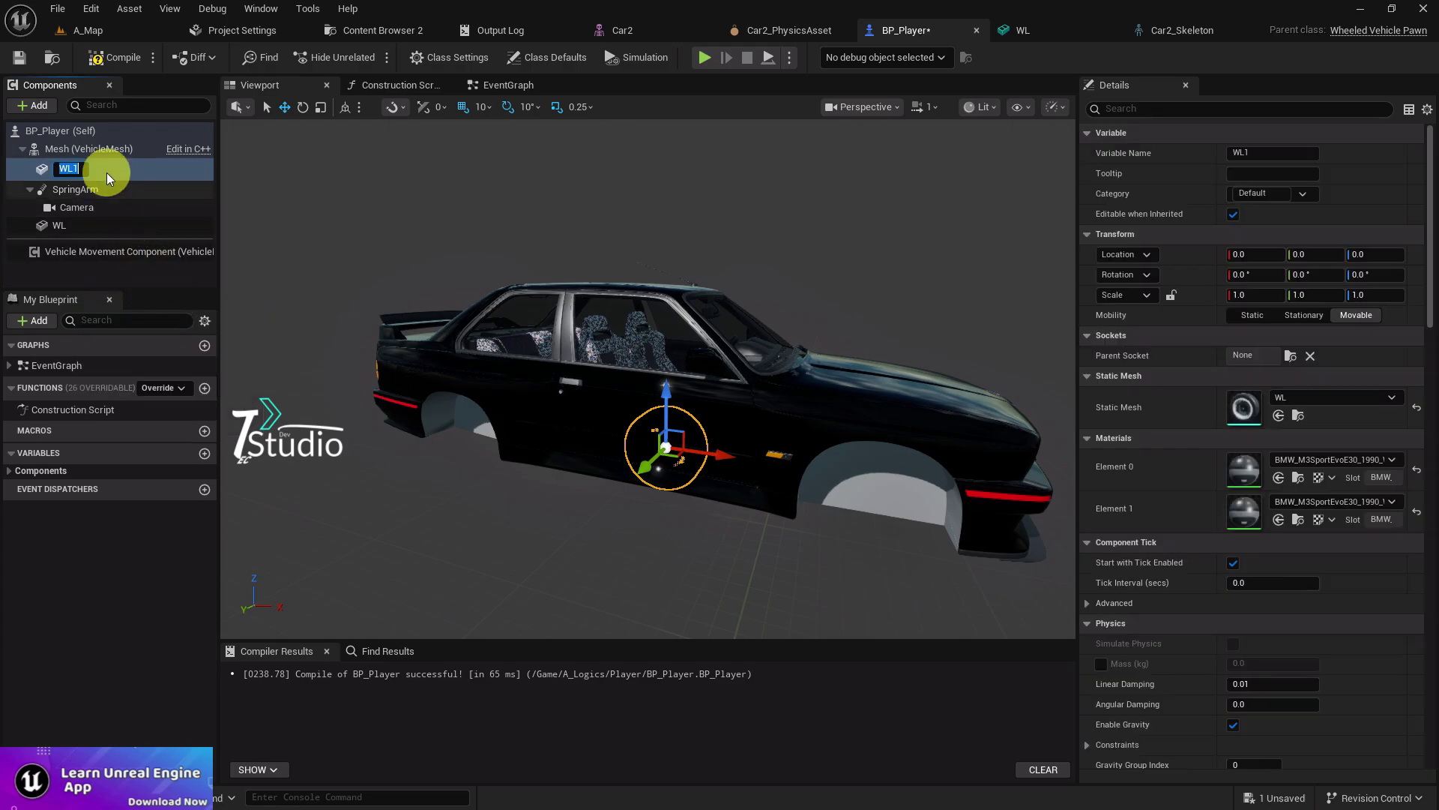
{"action": "right_click", "coordinate": [103, 168]}
{"action": "left_click", "coordinate": [174, 313]}
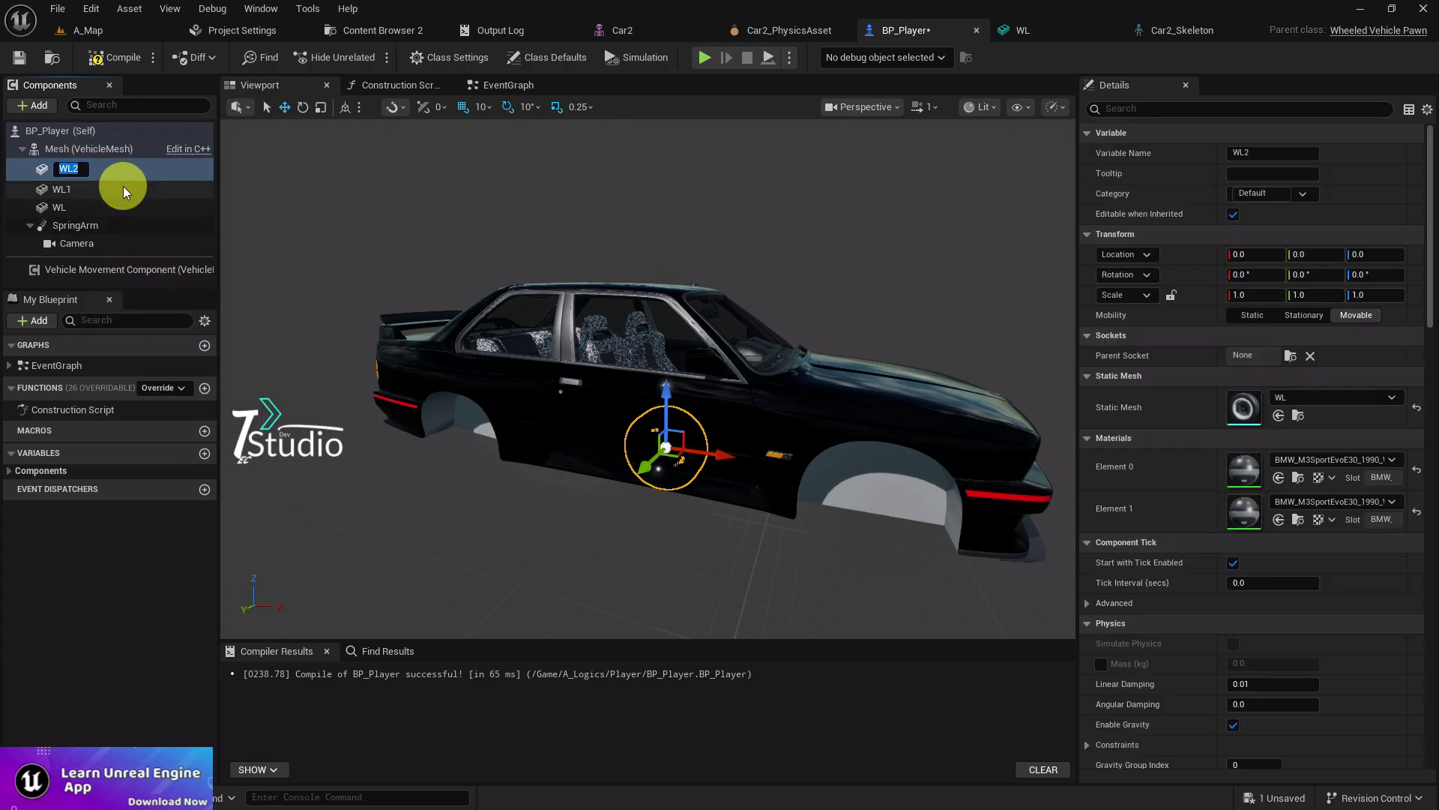
{"action": "right_click", "coordinate": [117, 168]}
{"action": "left_click", "coordinate": [196, 321]}
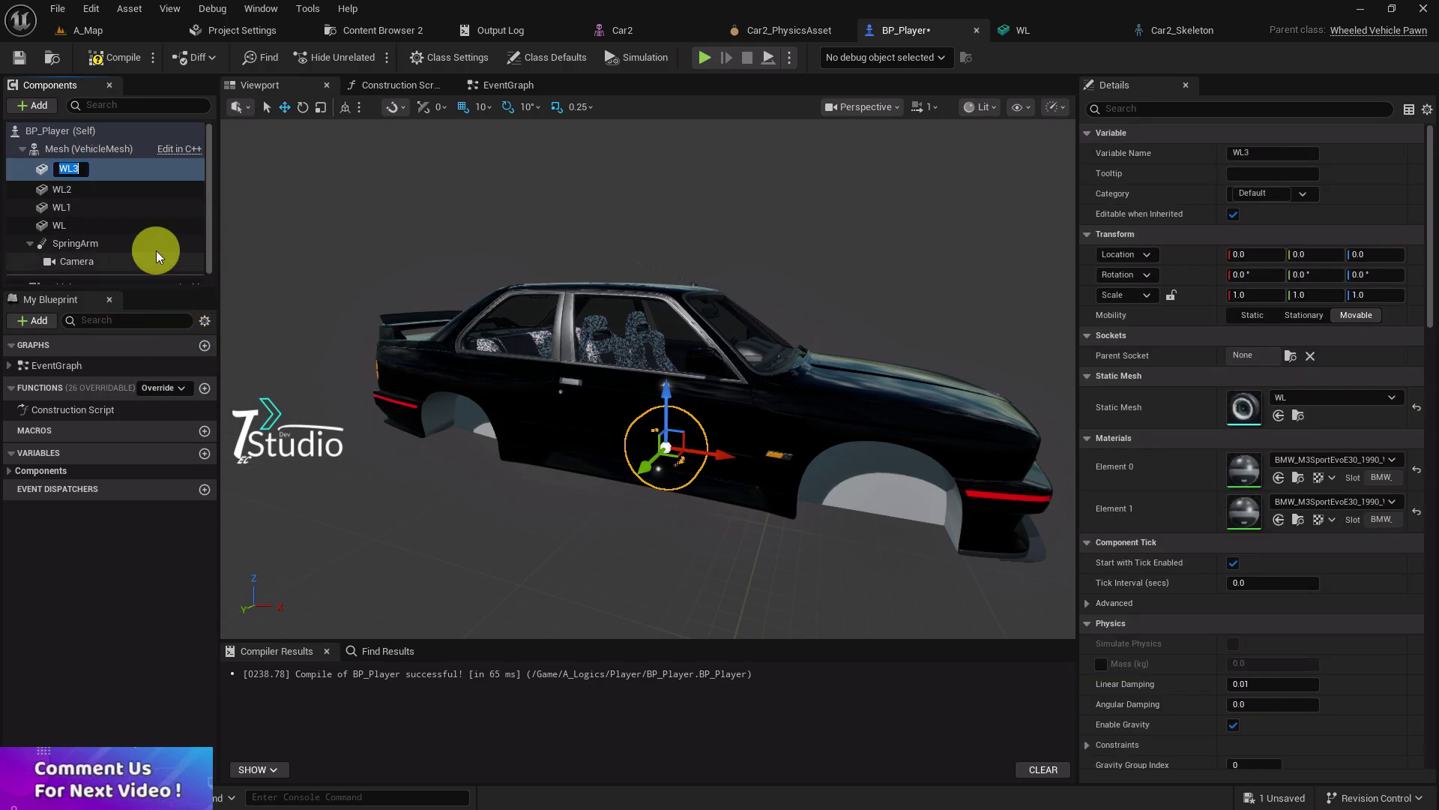
{"action": "left_click", "coordinate": [137, 225]}
Set the parent socket of the WL component to FL and of the WL1 component to FR.
{"action": "mouse_move", "coordinate": [76, 201]}
{"action": "left_mouse_down"}
{"action": "mouse_move", "coordinate": [84, 171]}
{"action": "mouse_move", "coordinate": [114, 204]}
{"action": "mouse_move", "coordinate": [87, 224]}
{"action": "left_mouse_up"}
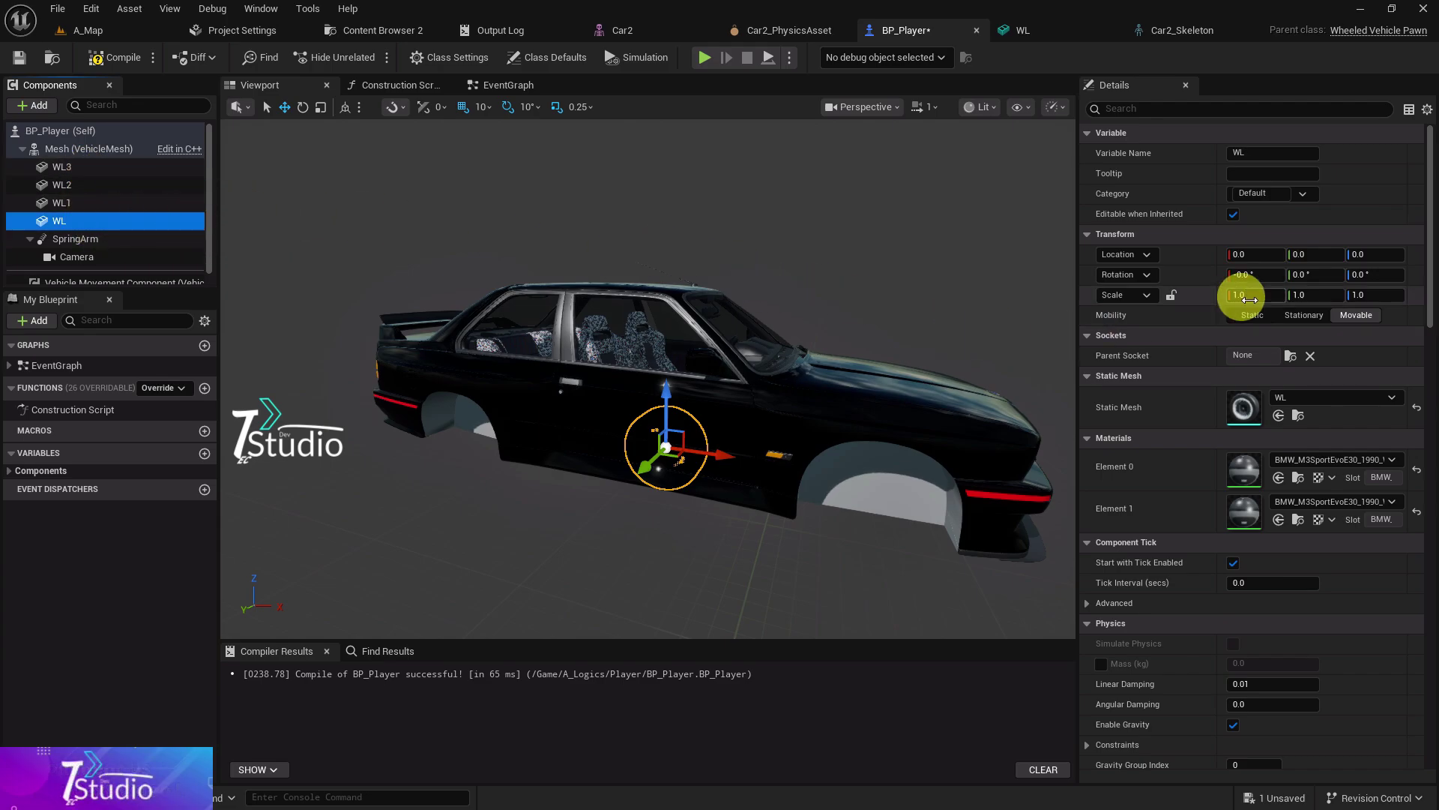
{"action": "left_click", "coordinate": [1286, 357]}
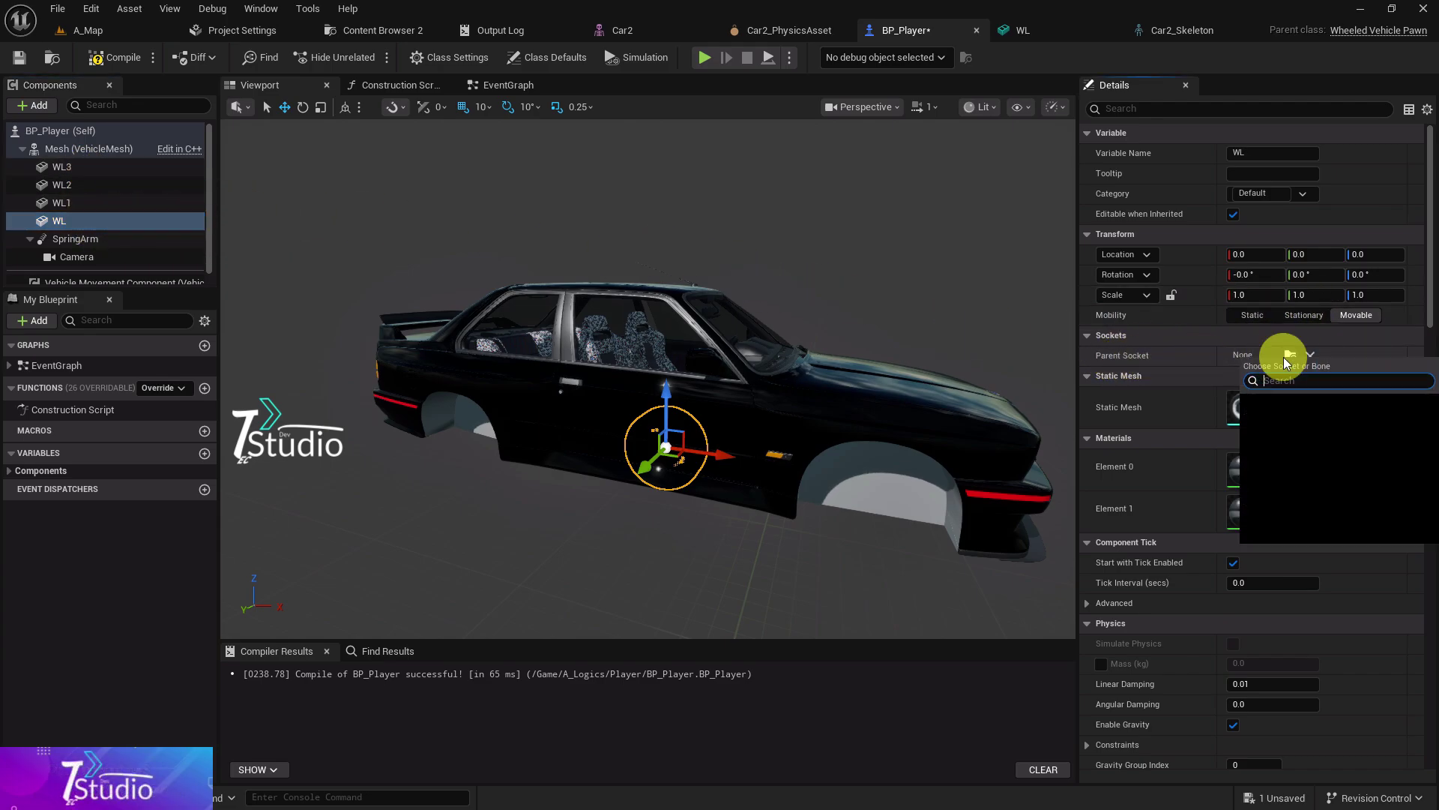
{"action": "left_click", "coordinate": [1276, 485]}
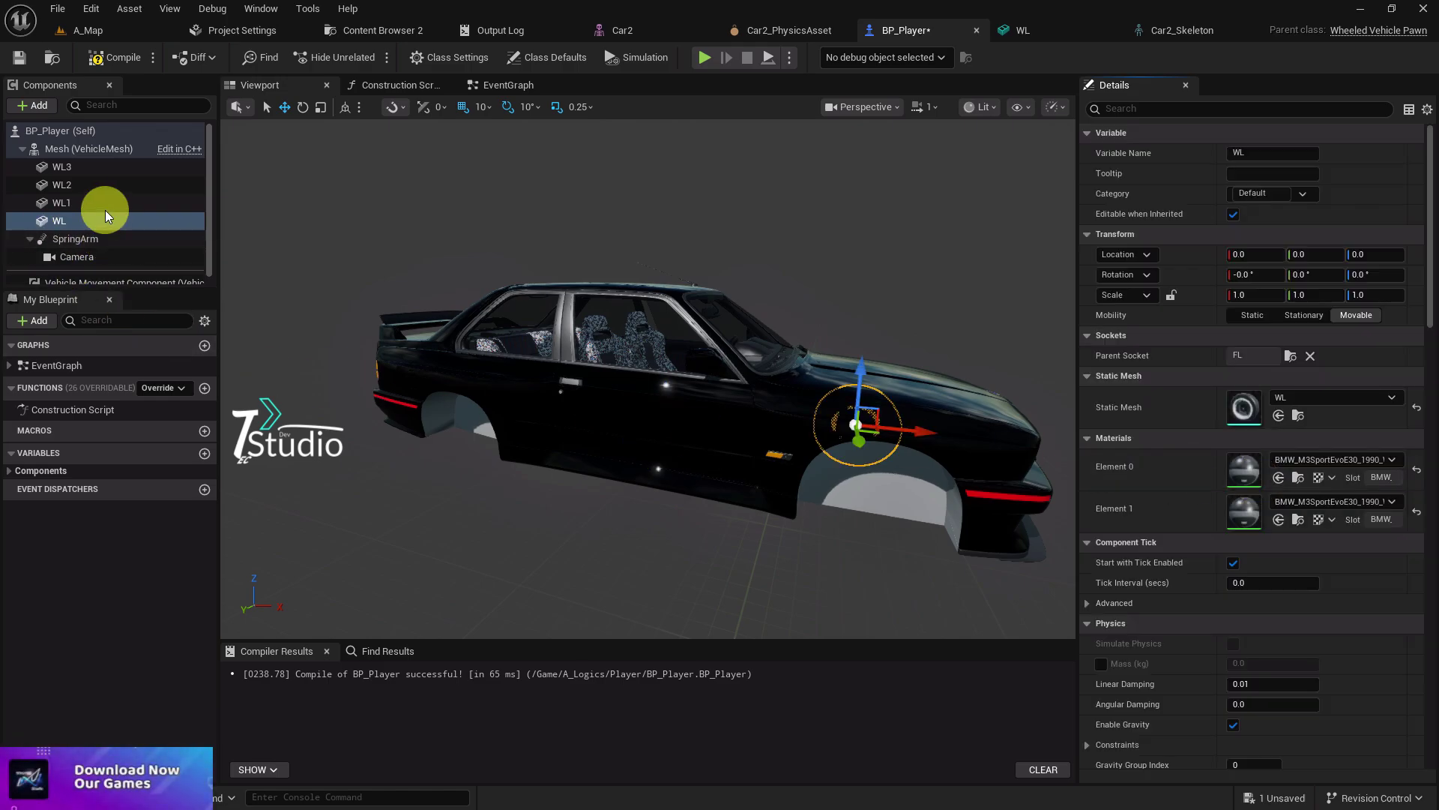
{"action": "left_click", "coordinate": [84, 203]}
{"action": "left_click", "coordinate": [1291, 357]}
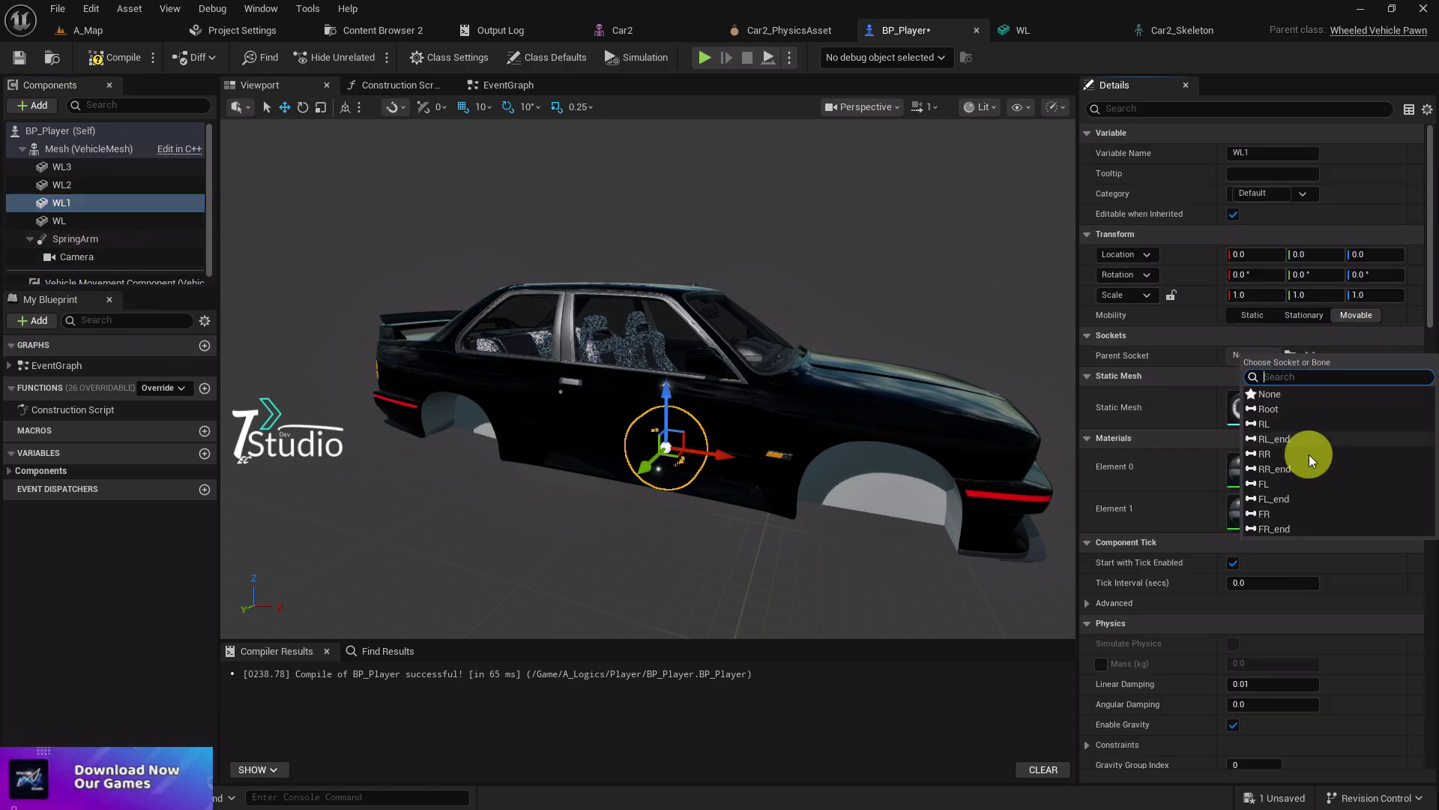
{"action": "left_click", "coordinate": [1284, 503]}
Set the parent socket of the WL2 component to RL and of the WL3 component to RR.
{"action": "left_click", "coordinate": [63, 185]}
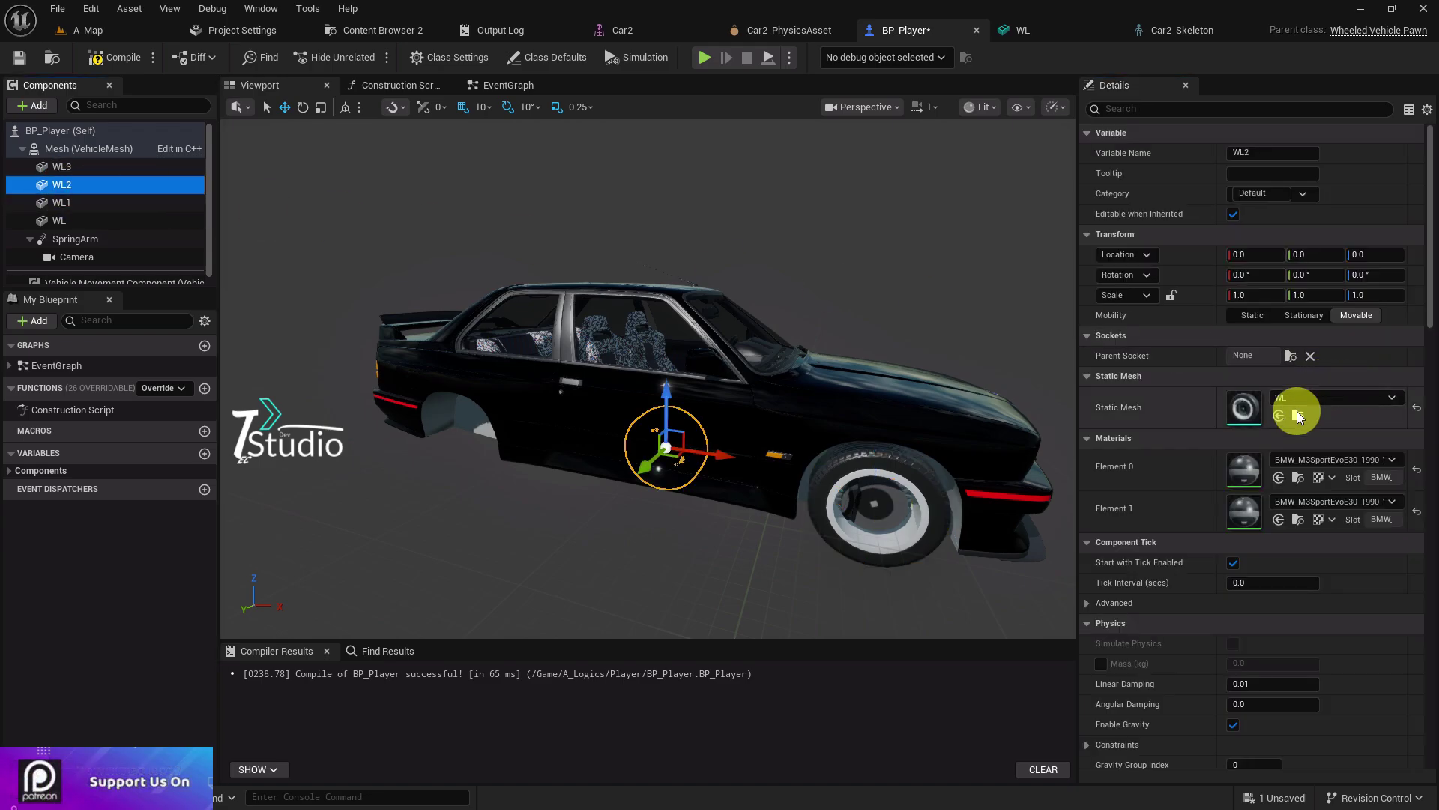
{"action": "left_click", "coordinate": [1292, 357]}
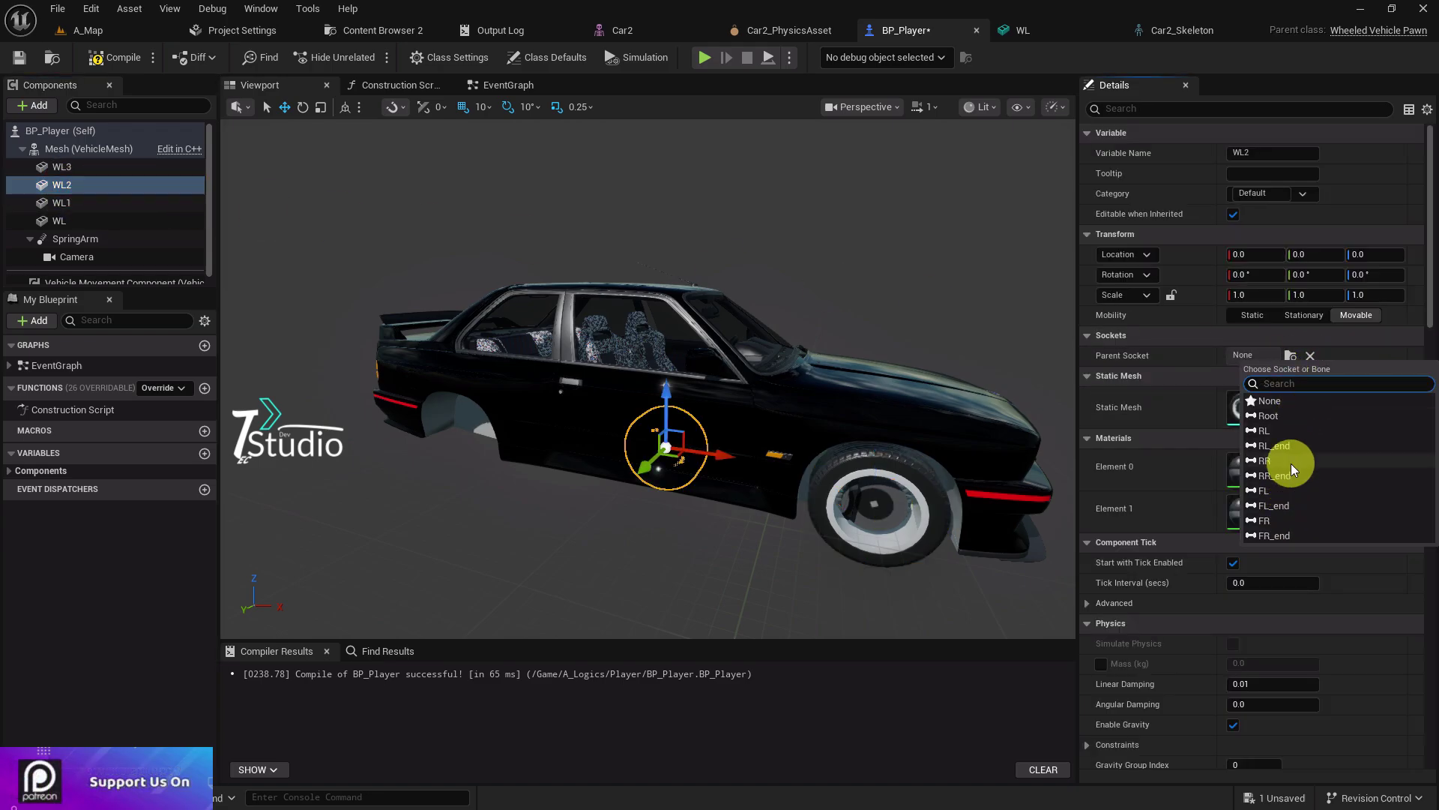
{"action": "left_click", "coordinate": [1284, 430]}
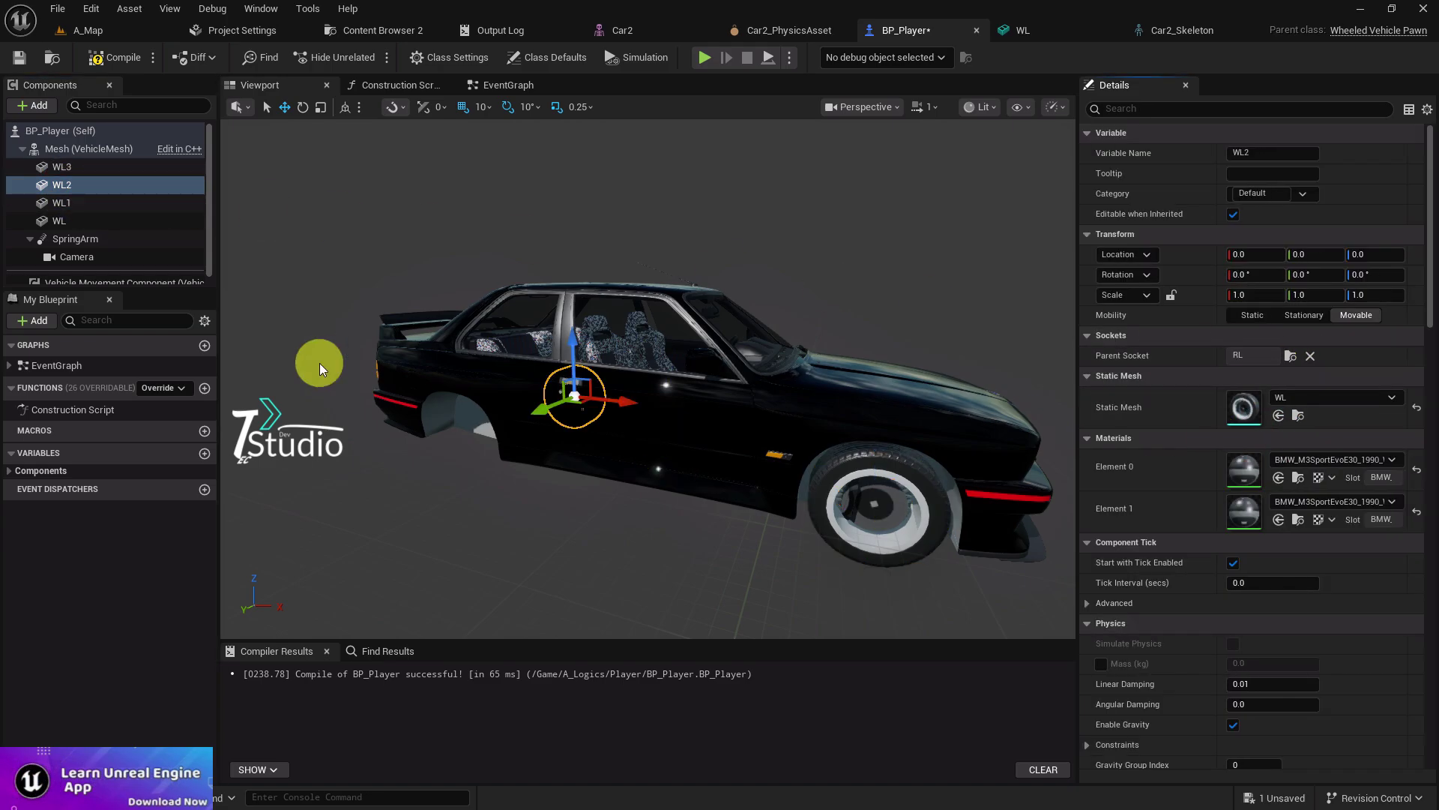
{"action": "left_click", "coordinate": [72, 167]}
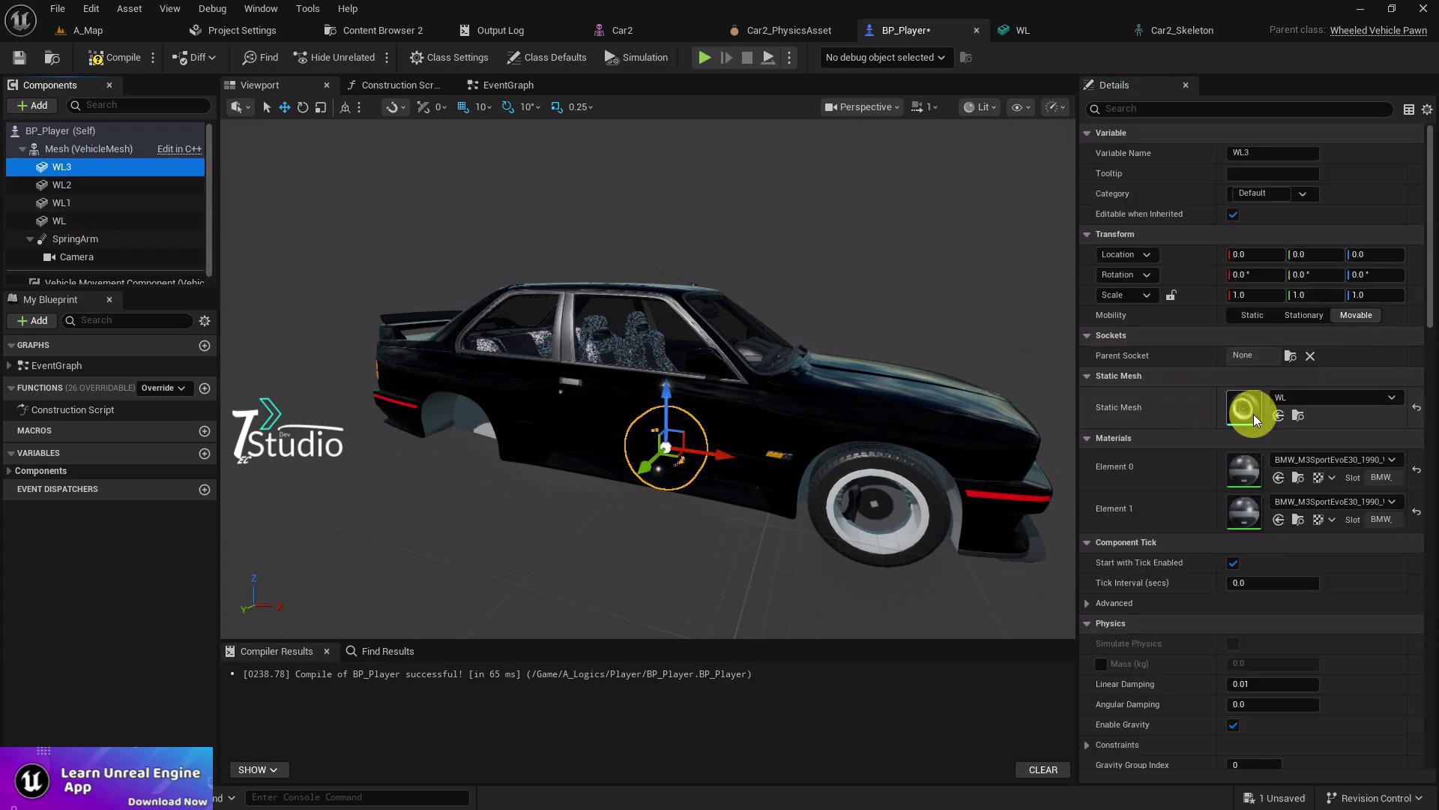
{"action": "left_click", "coordinate": [1292, 356]}
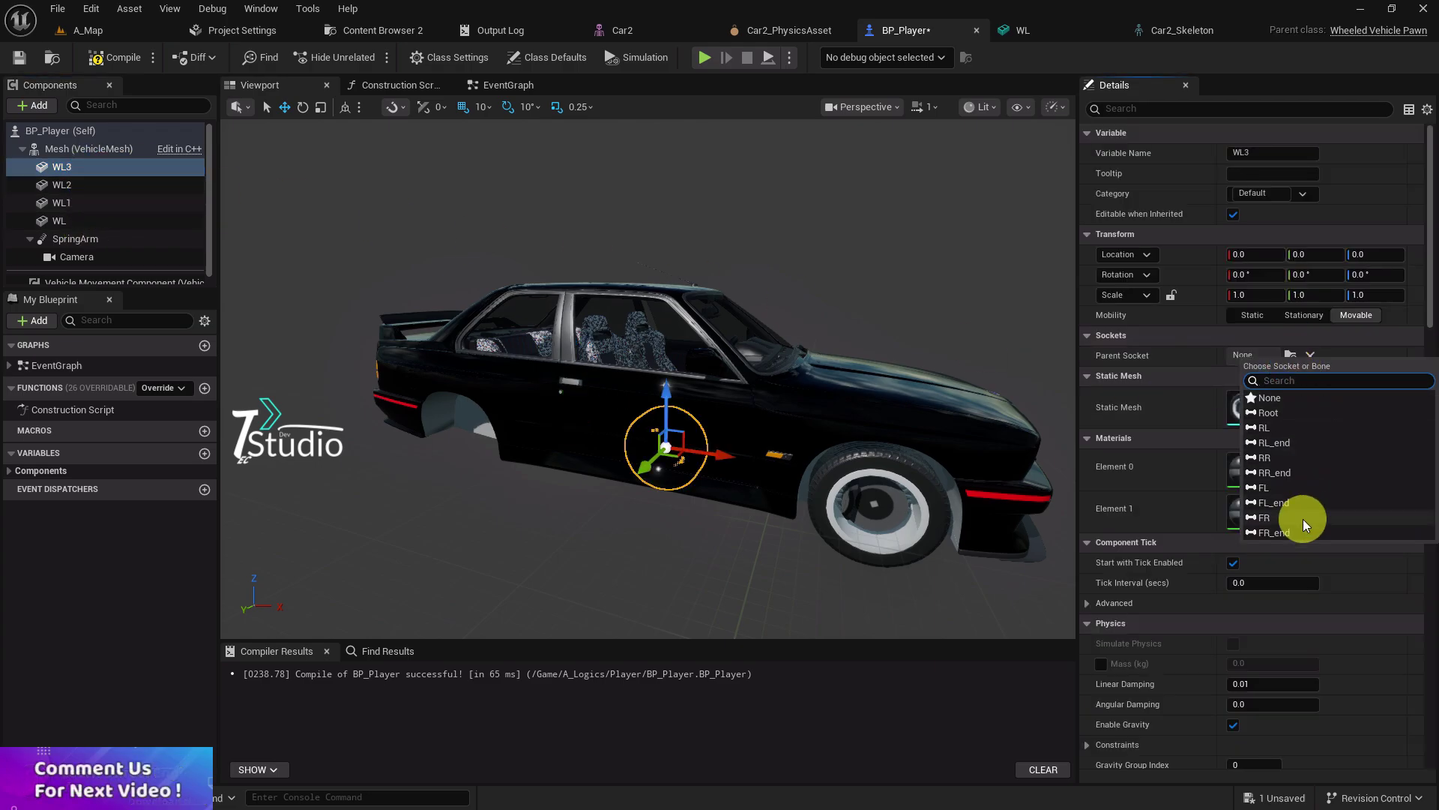
{"action": "left_click", "coordinate": [1292, 457]}
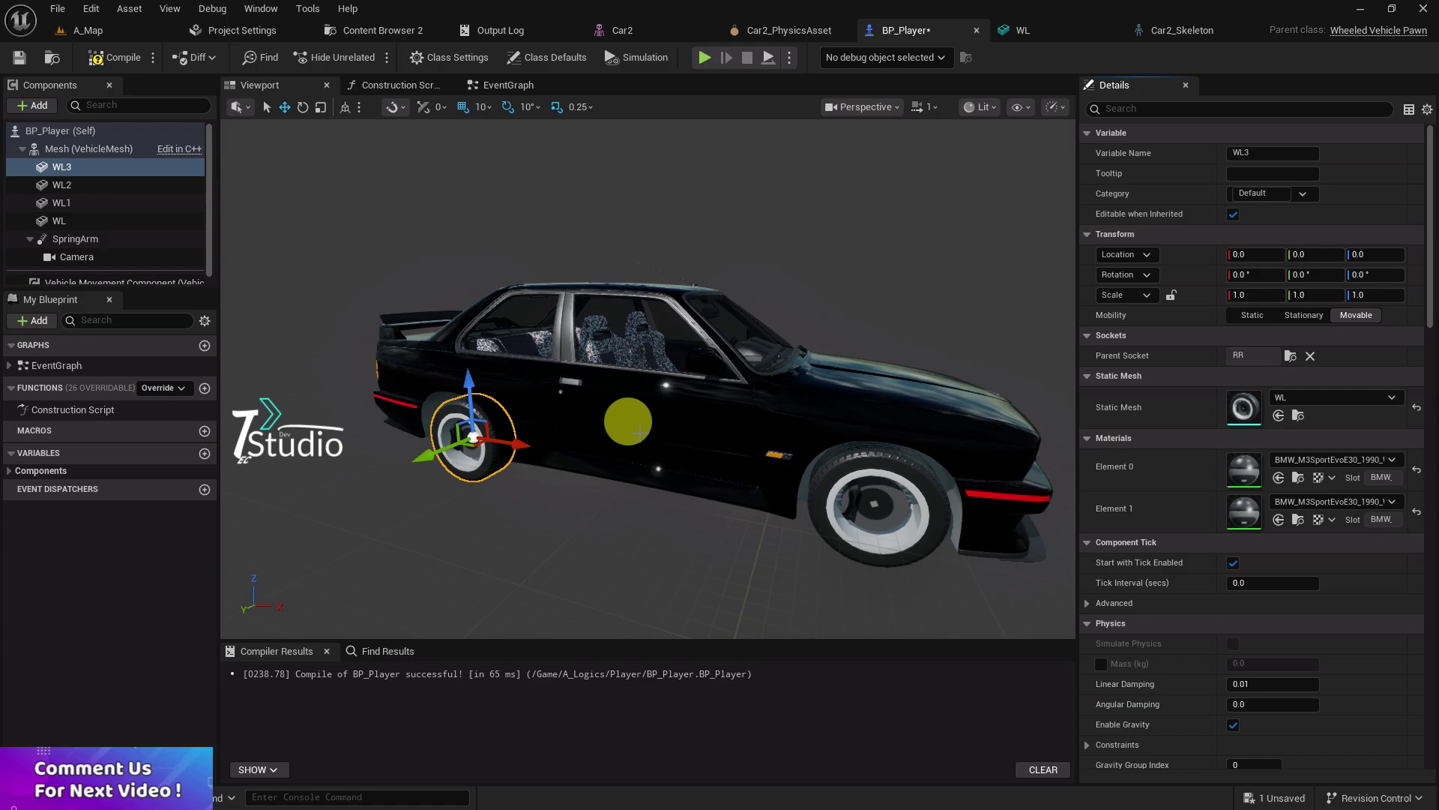
Flip the rear right wheel WL3 outward by setting its X rotation to -180°.
{"action": "right_click_drag", "start_coordinate": [640, 432], "coordinate": [705, 448]}
{"action": "left_click", "coordinate": [705, 448]}
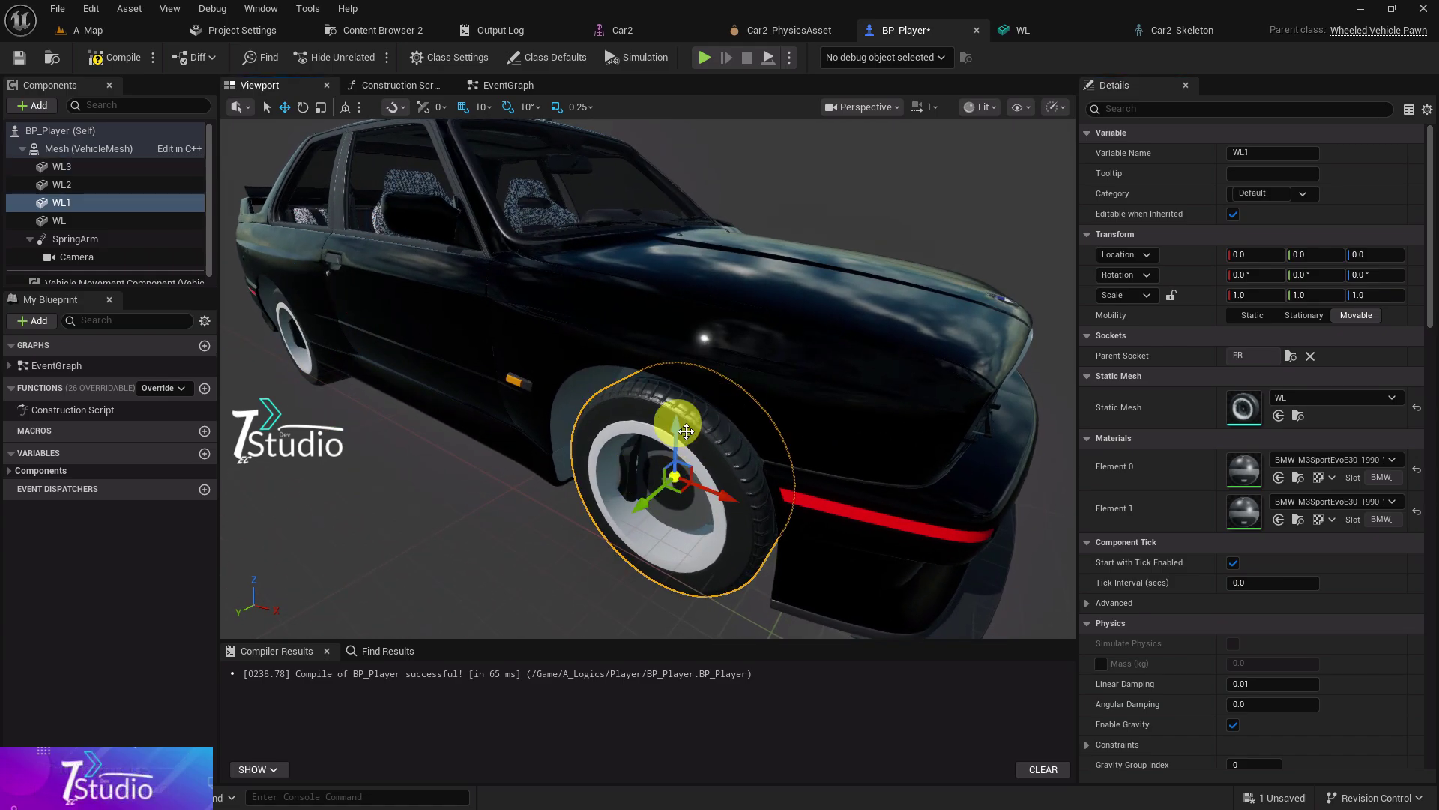
{"action": "left_click", "coordinate": [308, 333]}
{"action": "left_click", "coordinate": [1256, 275]}
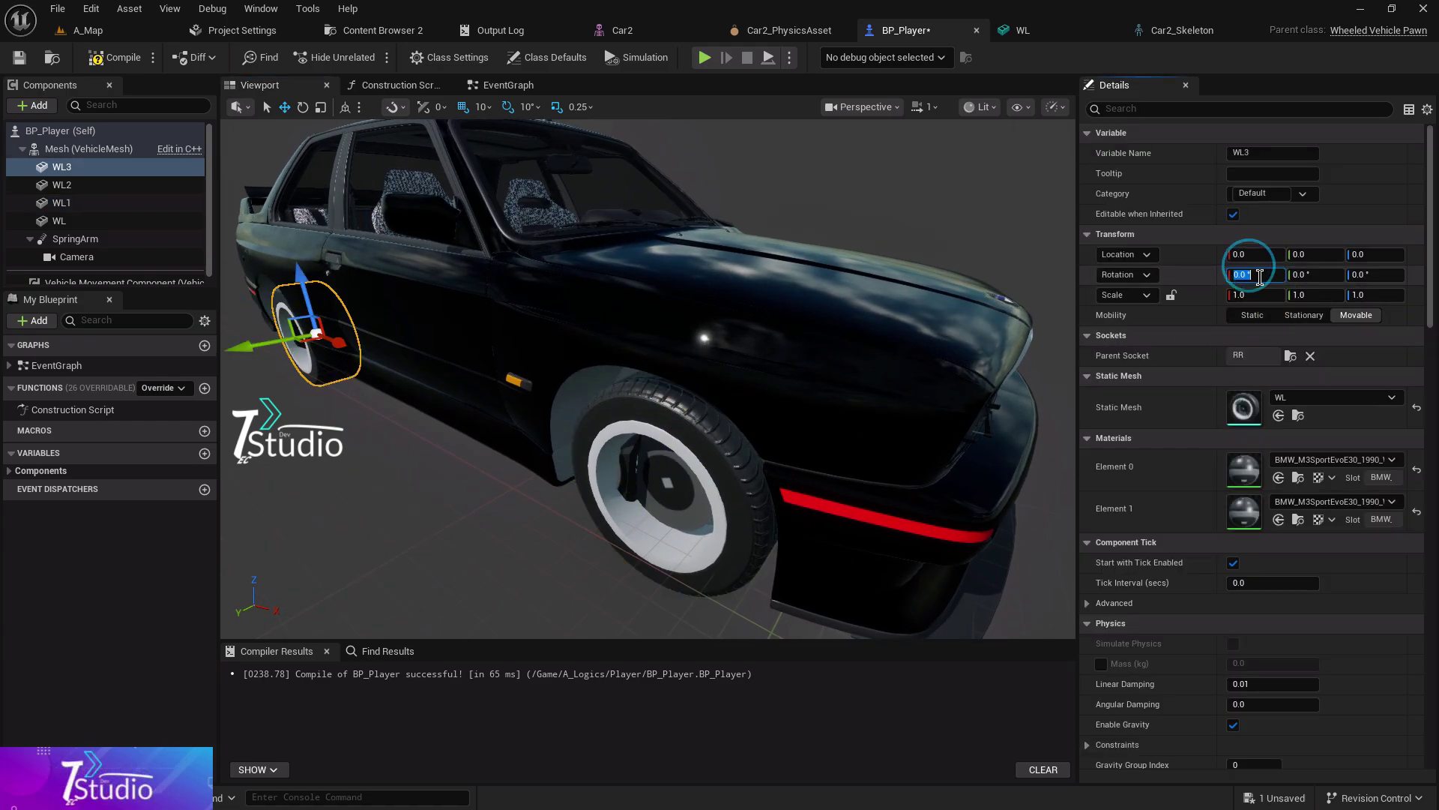
{"action": "type", "text": "-180"}
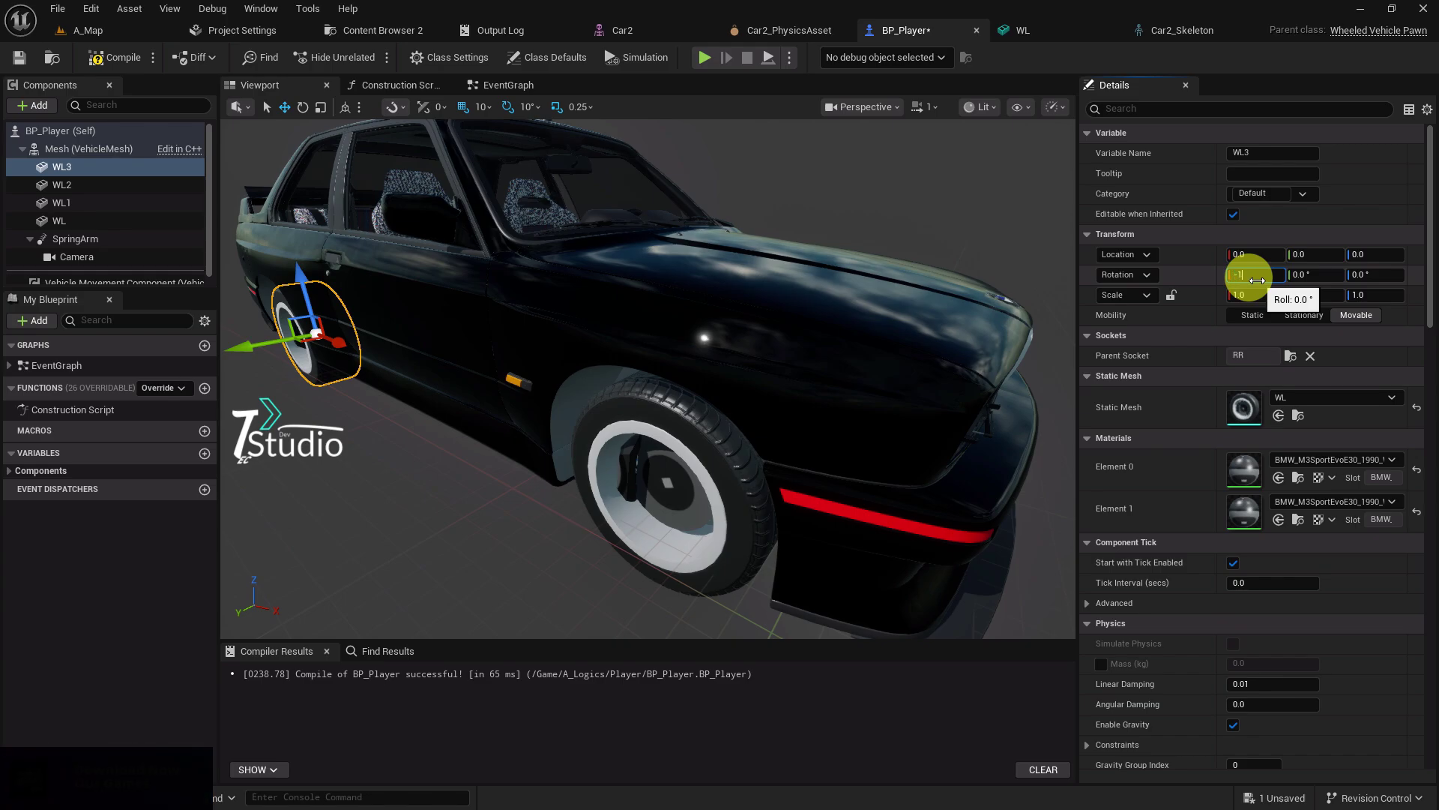
{"action": "key", "text": "Return"}
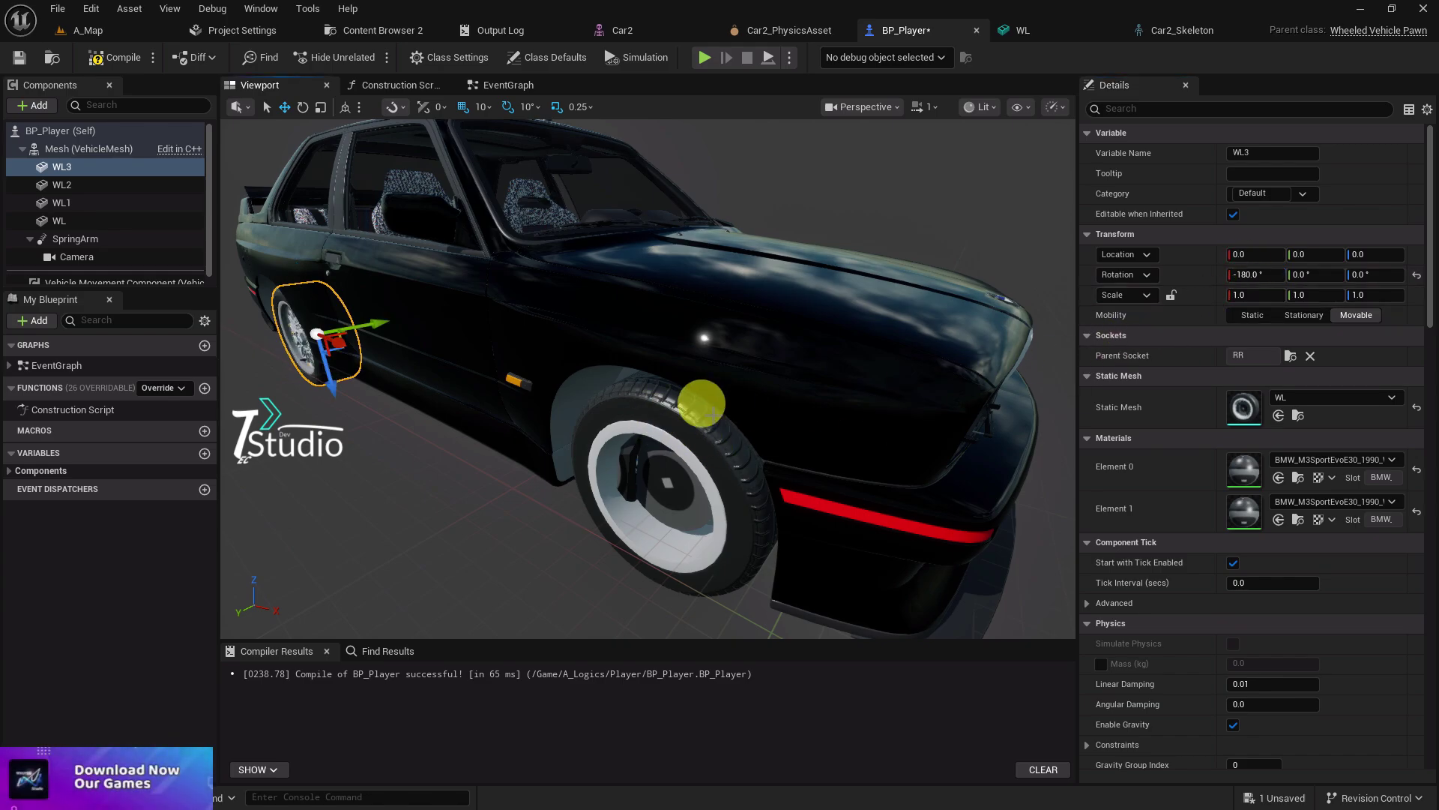
Flip the front right wheel WL1 outward by setting its X rotation to -180°.
{"action": "left_click", "coordinate": [699, 403]}
{"action": "left_click", "coordinate": [1270, 276]}
{"action": "type", "text": "-"}
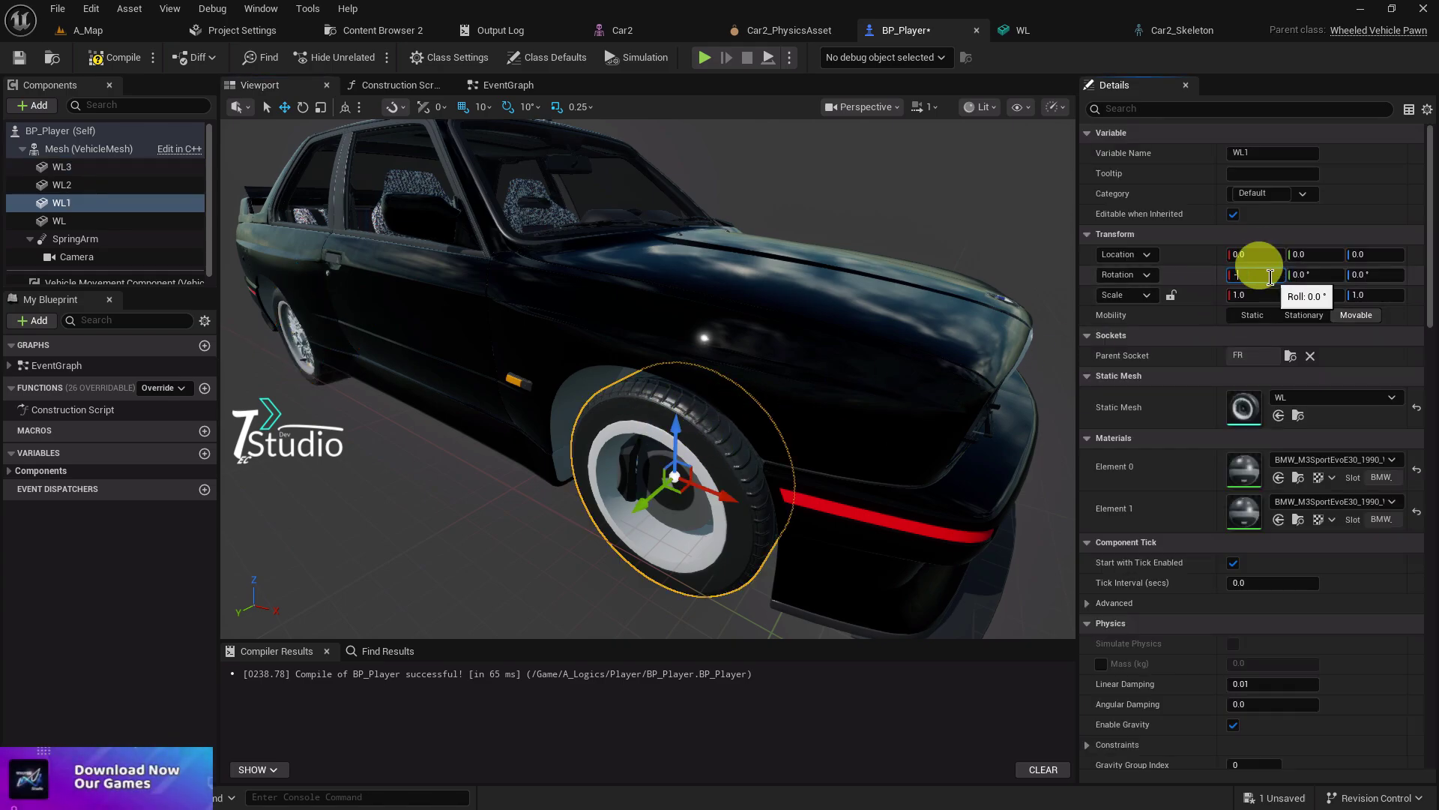
{"action": "type", "text": "180"}
{"action": "key", "text": "Return"}
{"action": "left_click", "coordinate": [763, 299]}
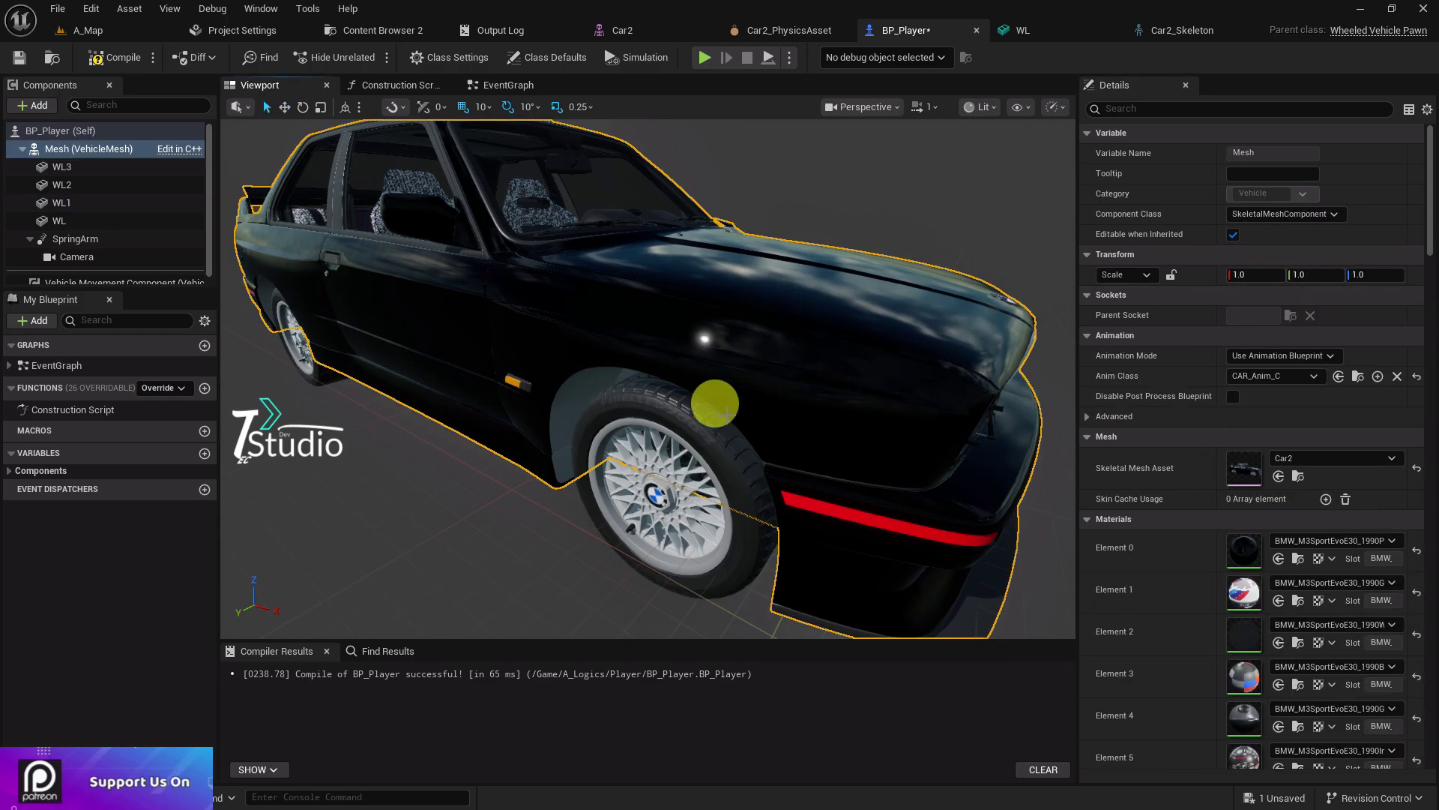
Examine the placement and facing of the attached wheels on both sides of the car.
{"action": "left_click", "coordinate": [716, 405]}
{"action": "right_click_drag", "start_coordinate": [718, 392], "coordinate": [489, 392]}
{"action": "left_click", "coordinate": [610, 392]}
{"action": "left_click", "coordinate": [841, 378]}
{"action": "left_click", "coordinate": [871, 308]}
{"action": "right_click_drag", "start_coordinate": [870, 308], "coordinate": [1049, 308]}
{"action": "left_click", "coordinate": [658, 397]}
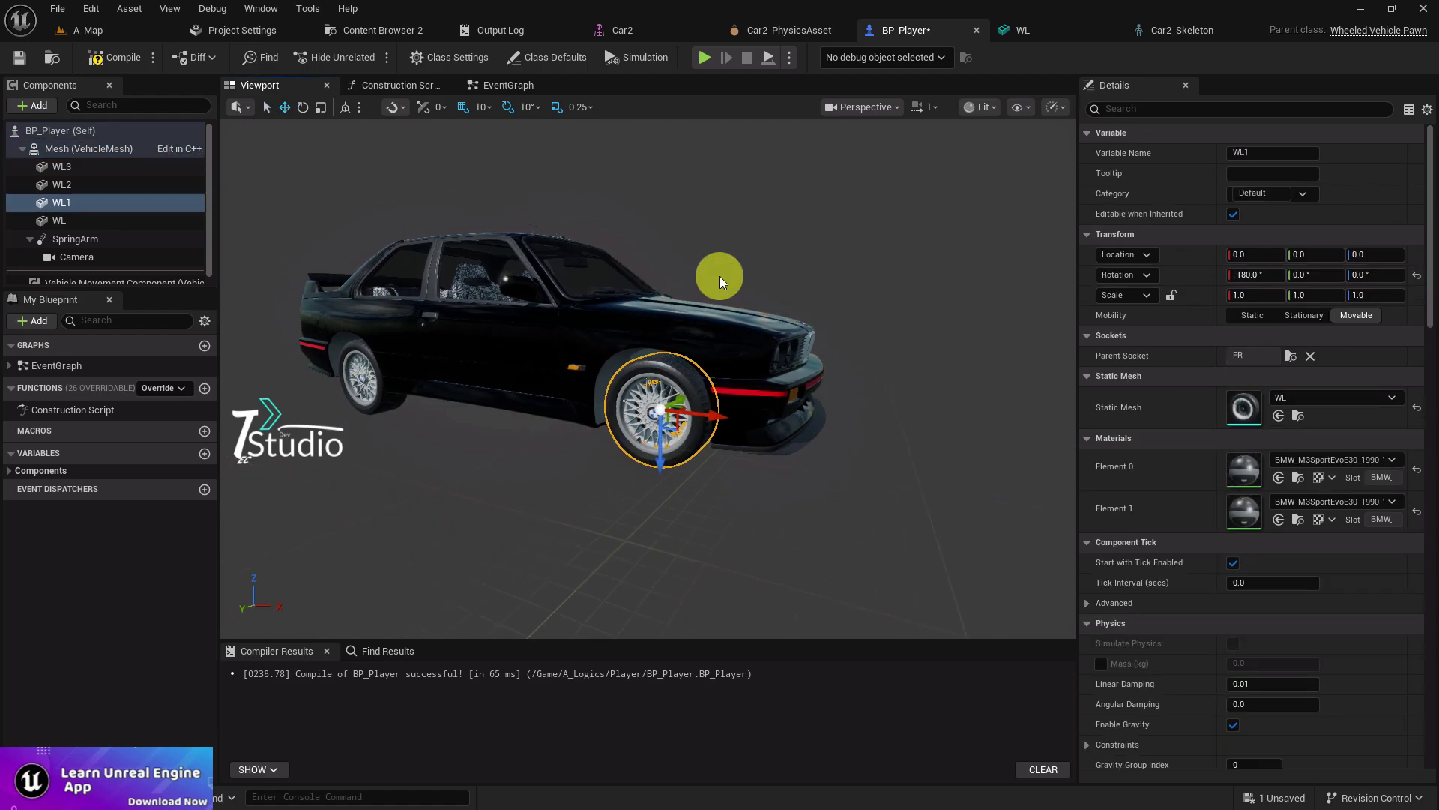
Compile the BP_Player blueprint and start a play test of the A_Map level.
{"action": "left_click", "coordinate": [124, 57]}
{"action": "left_click", "coordinate": [63, 148]}
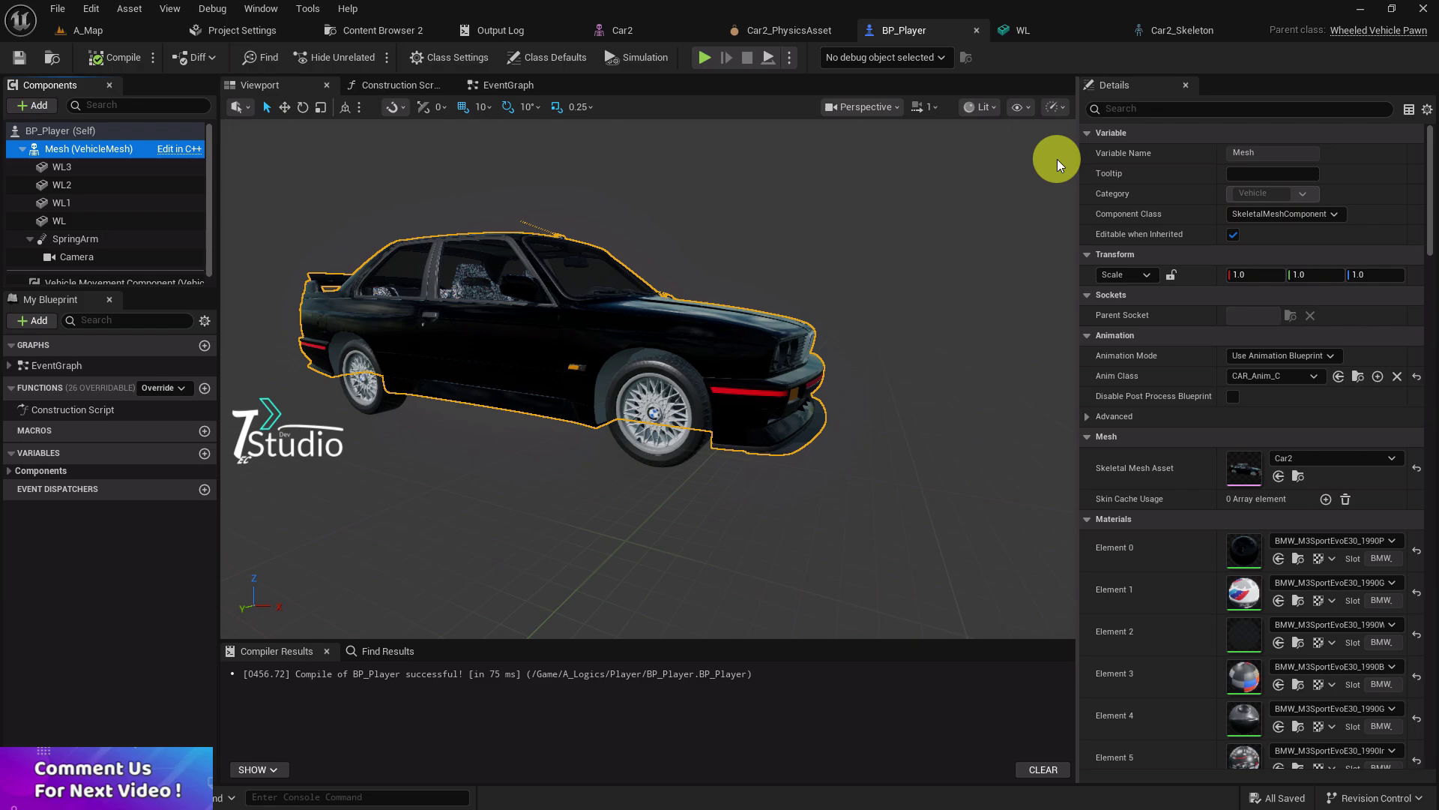
{"action": "left_click", "coordinate": [109, 32]}
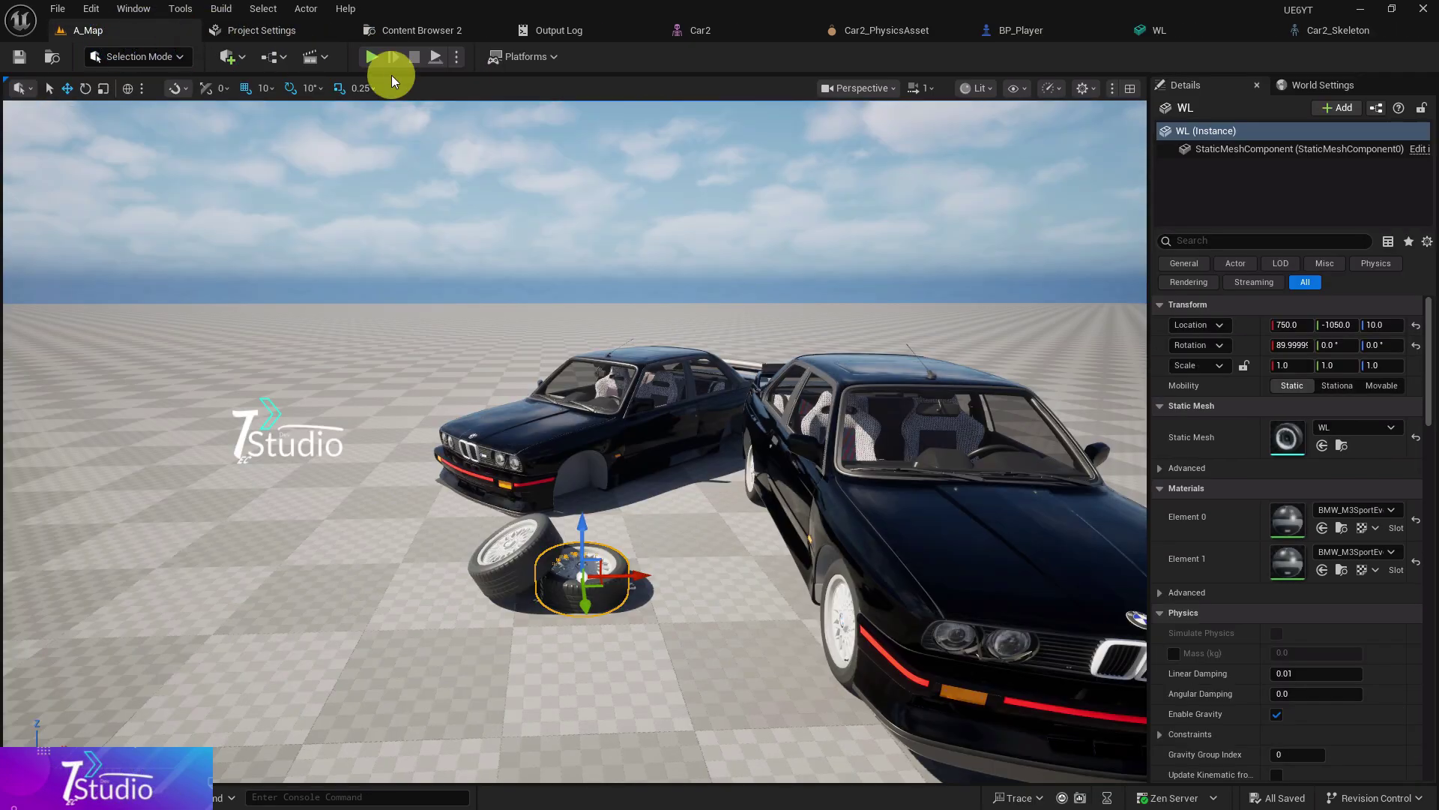
{"action": "left_click", "coordinate": [373, 58]}
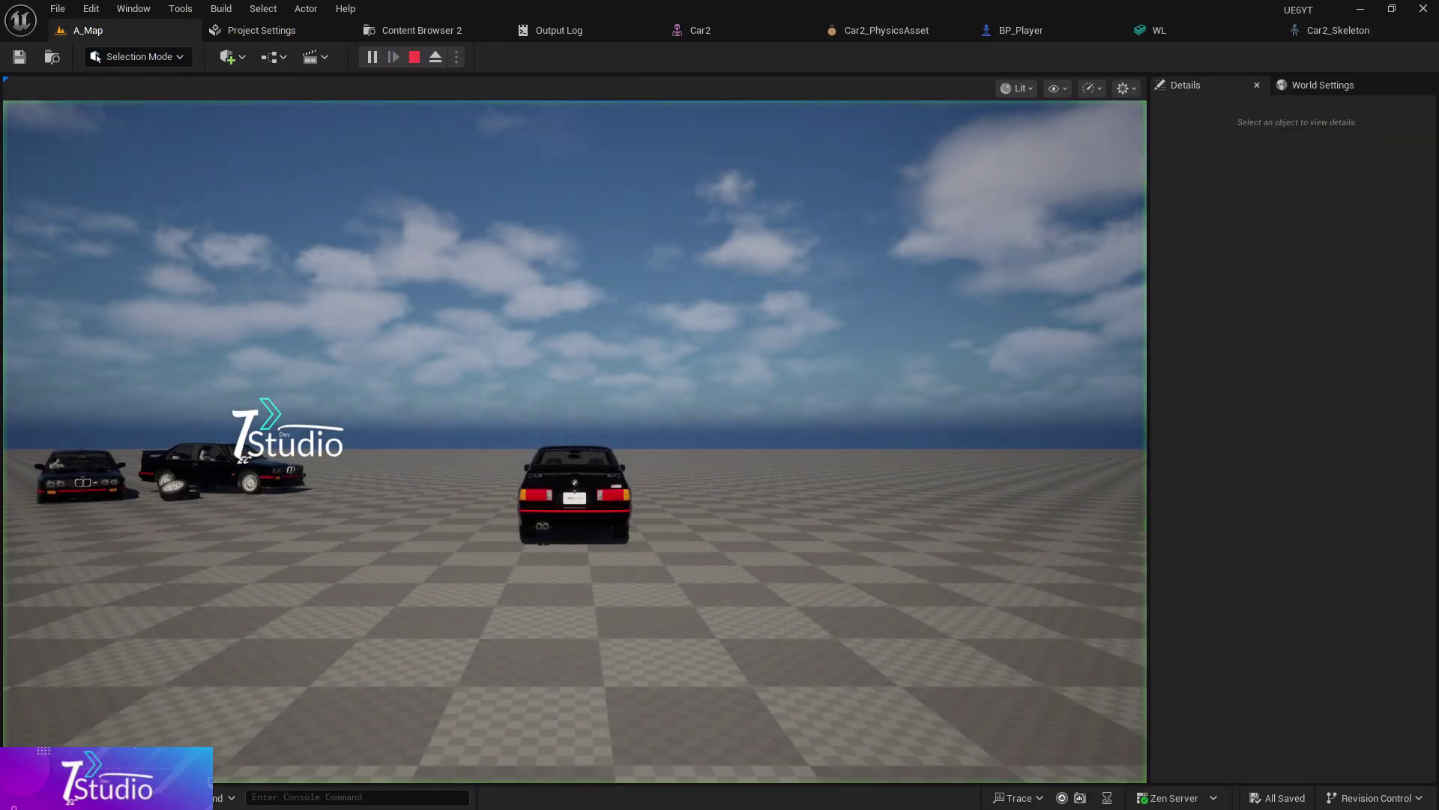